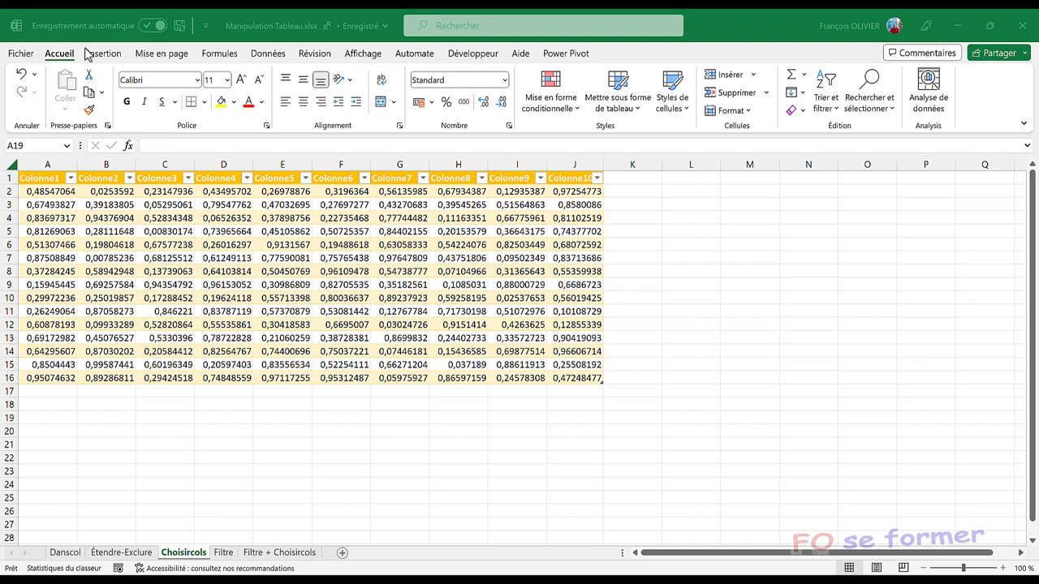
- View the account and product information in the File backstage, then return to the worksheet
click(29, 52)
click(28, 52)
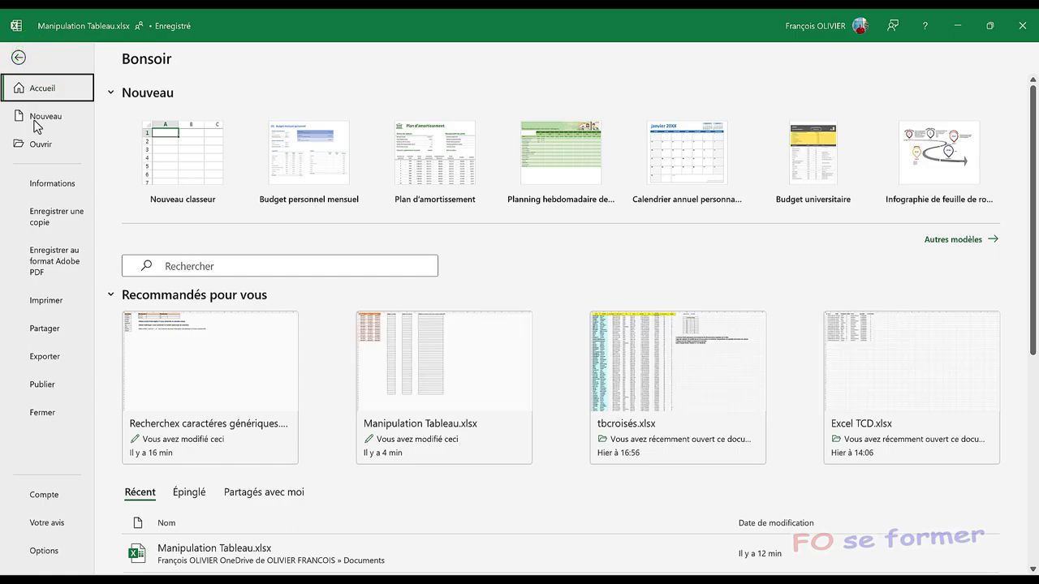
click(44, 494)
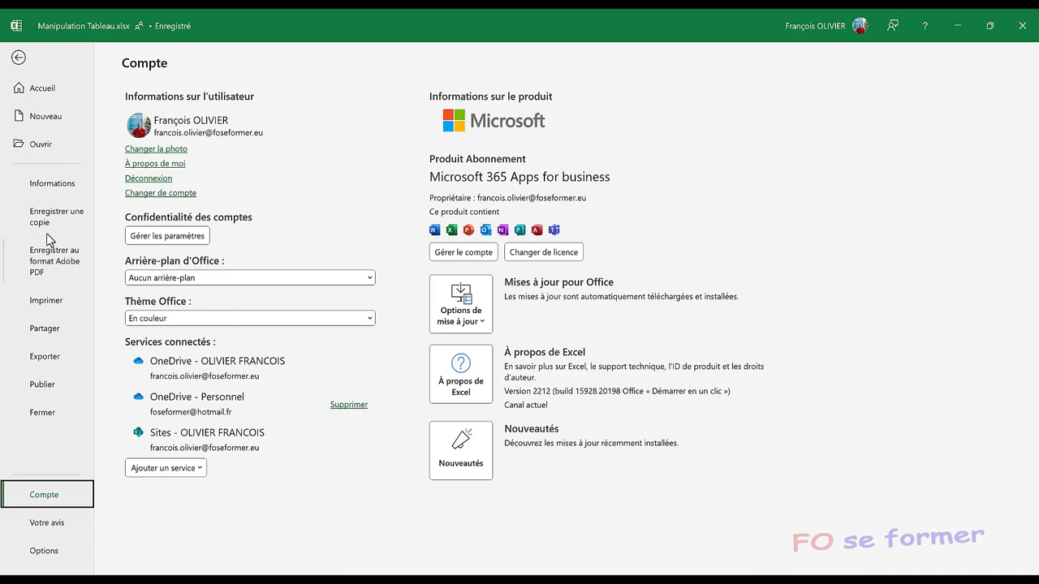
click(19, 58)
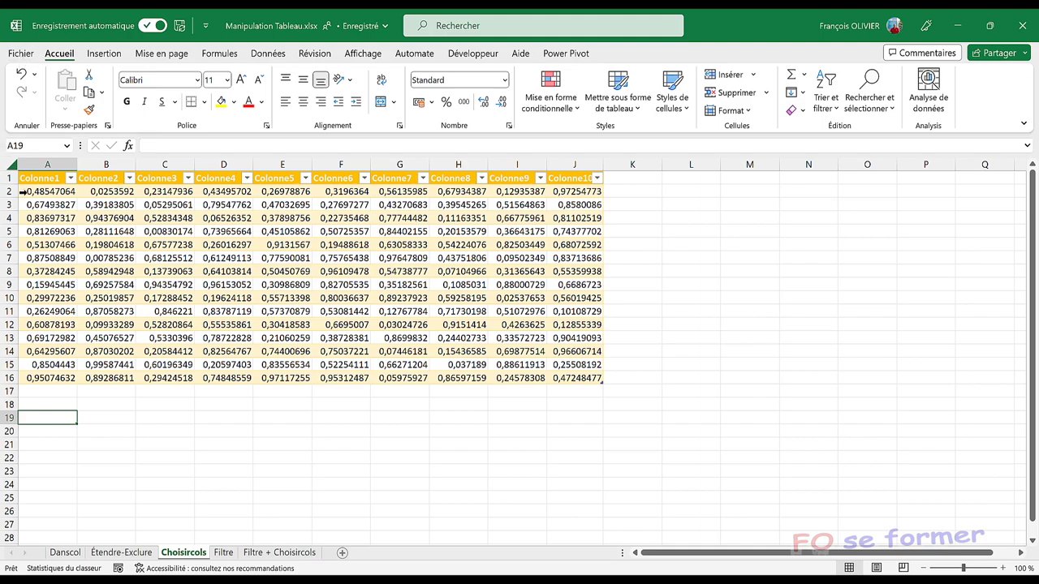
- Browse the Recherche et référence function list on Formules to find CHOISIRCOLS, then select A19
click(220, 53)
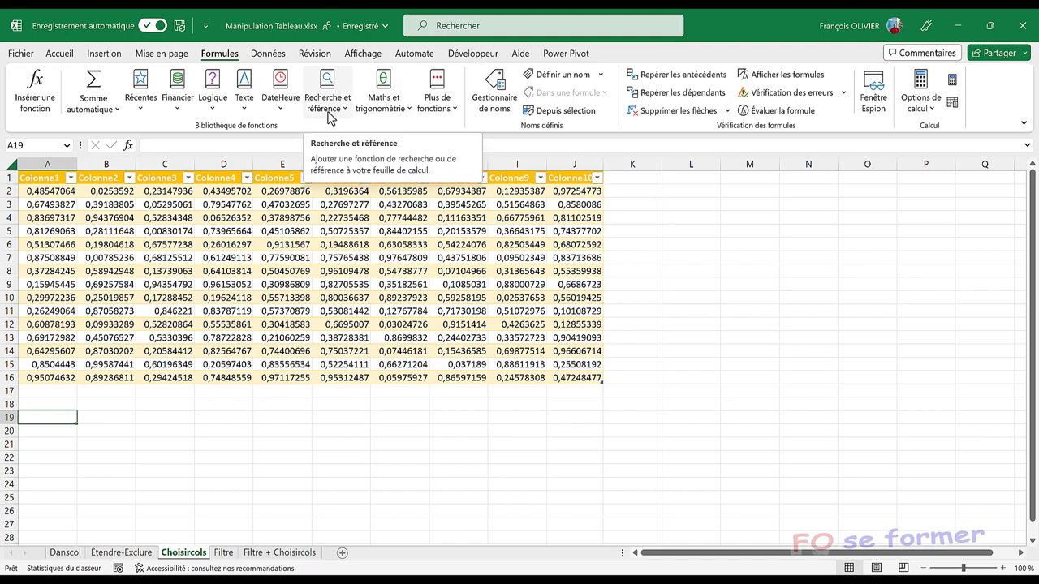
click(326, 104)
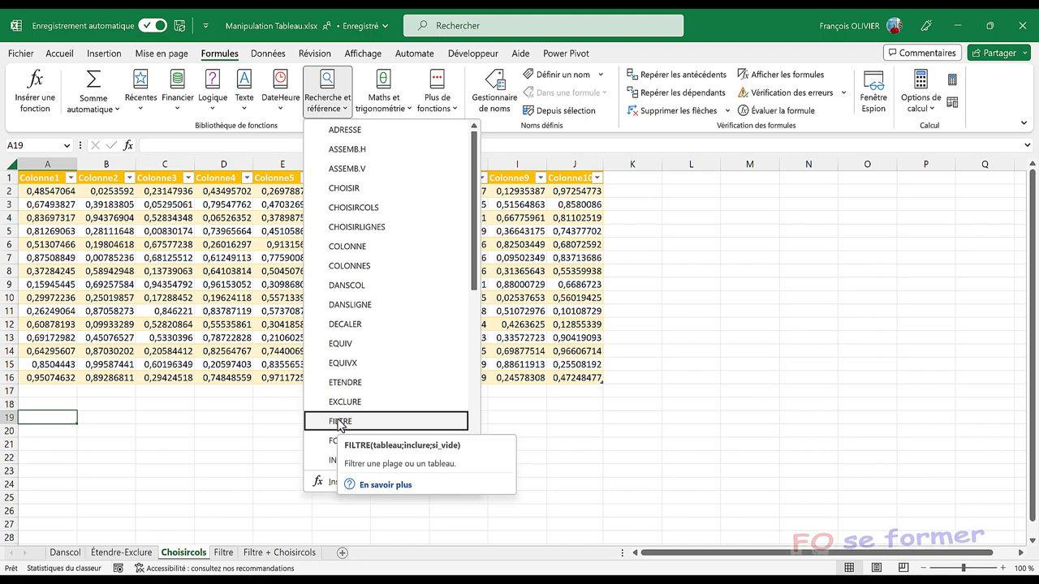
click(65, 415)
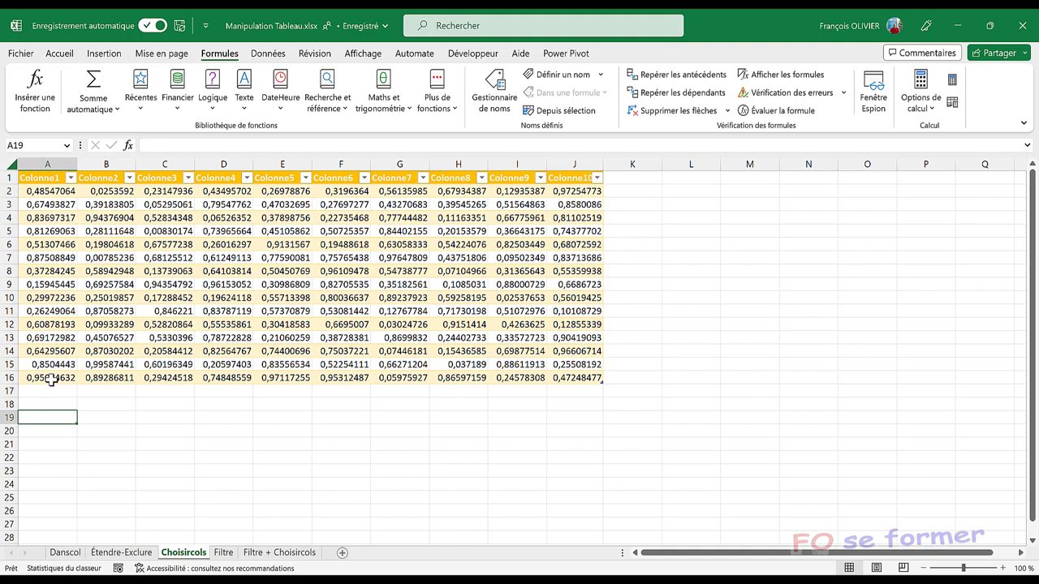
- Insert CHOISIRCOLS in A19 and set its array to the whole table Tableau3[#Tout]
text(=)
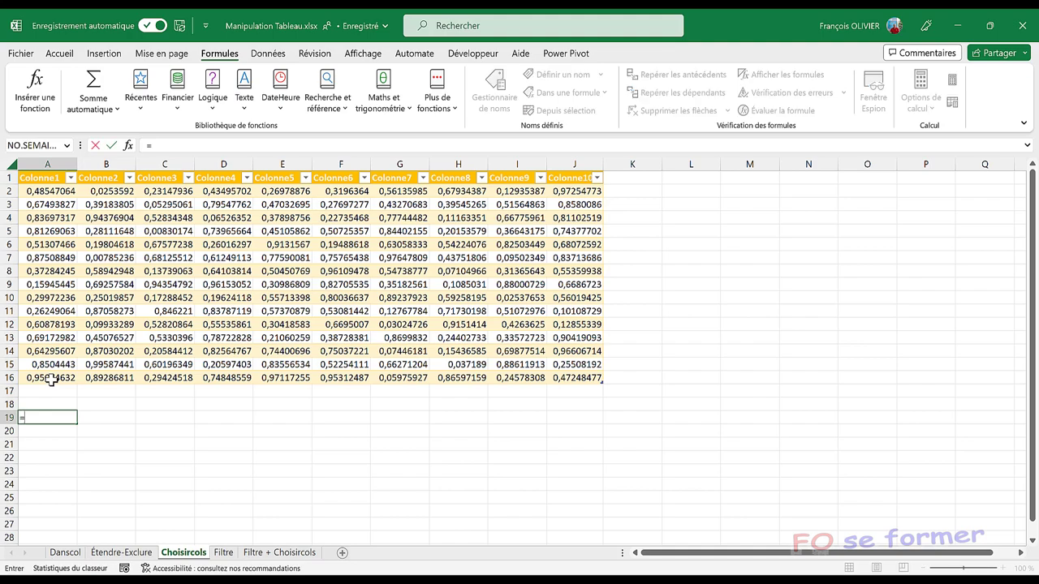
text(choisir)
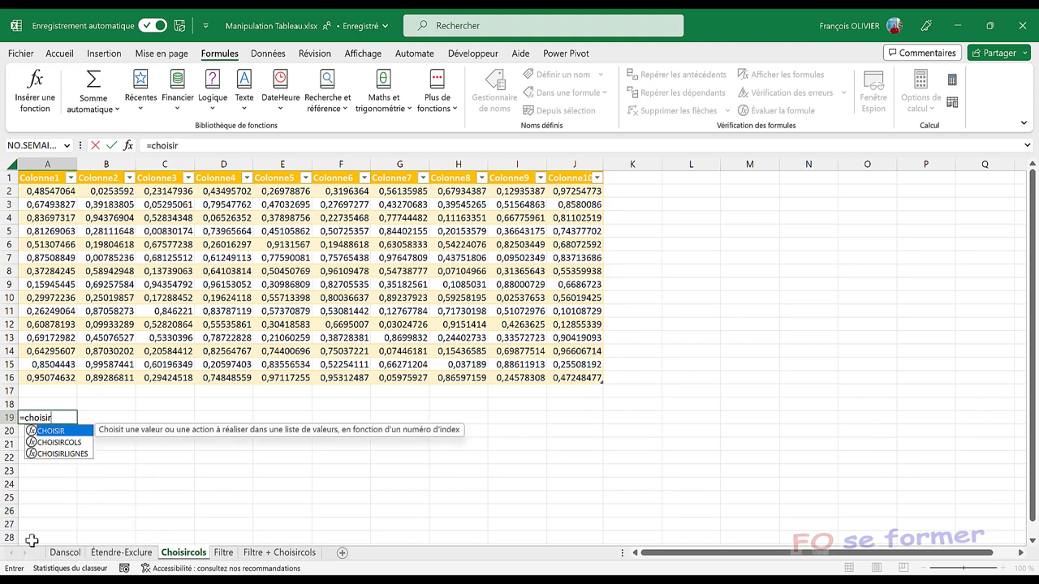
click(78, 443)
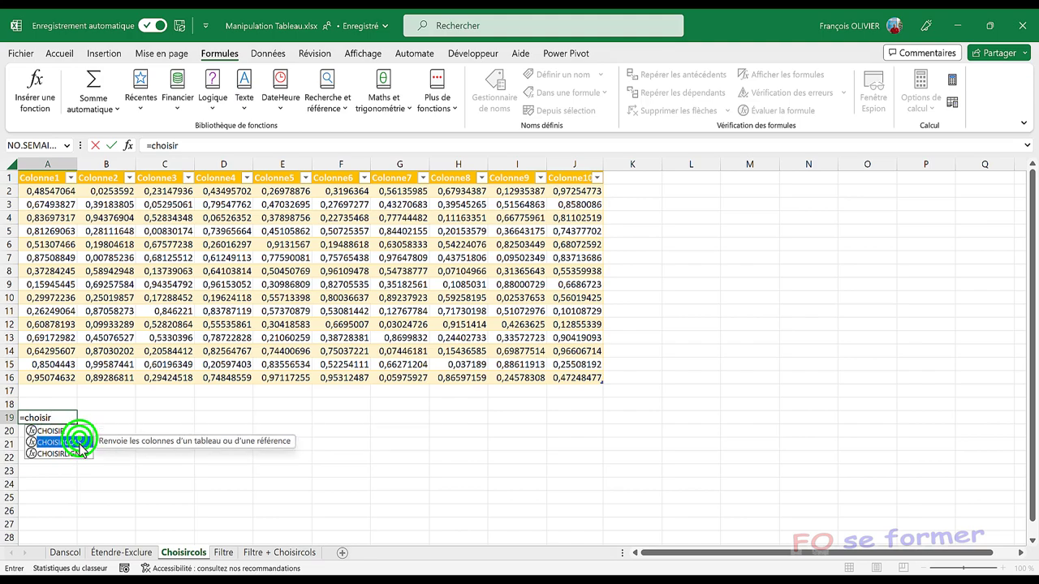
double_click(78, 446)
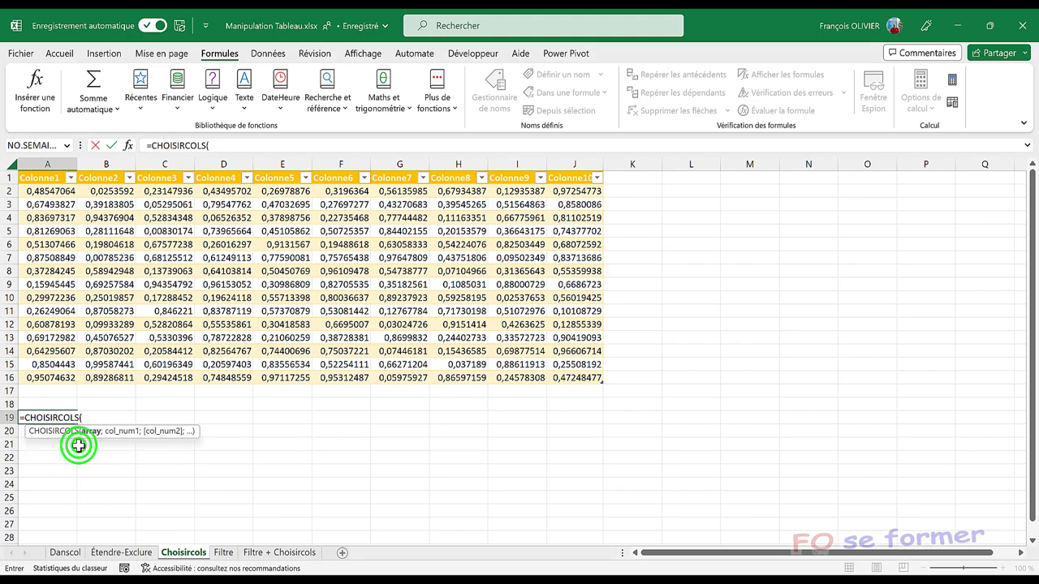
click(128, 145)
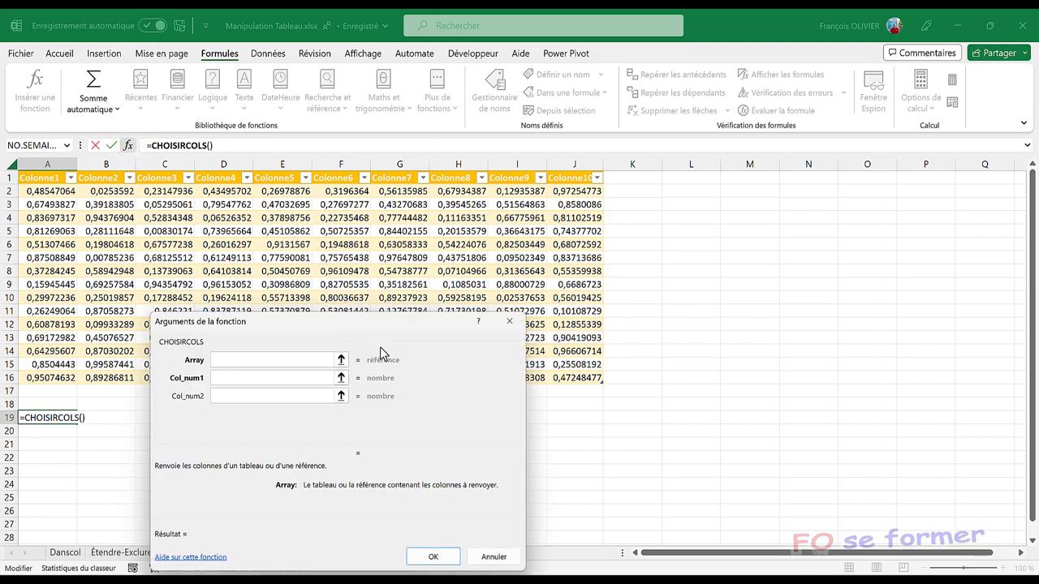
drag(380, 323, 421, 313)
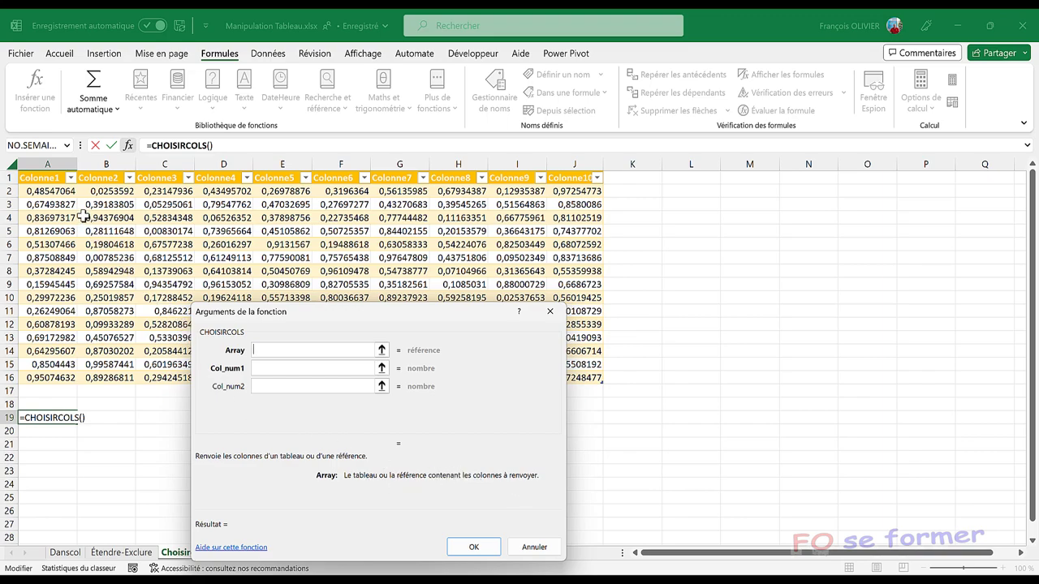
drag(51, 179, 573, 377)
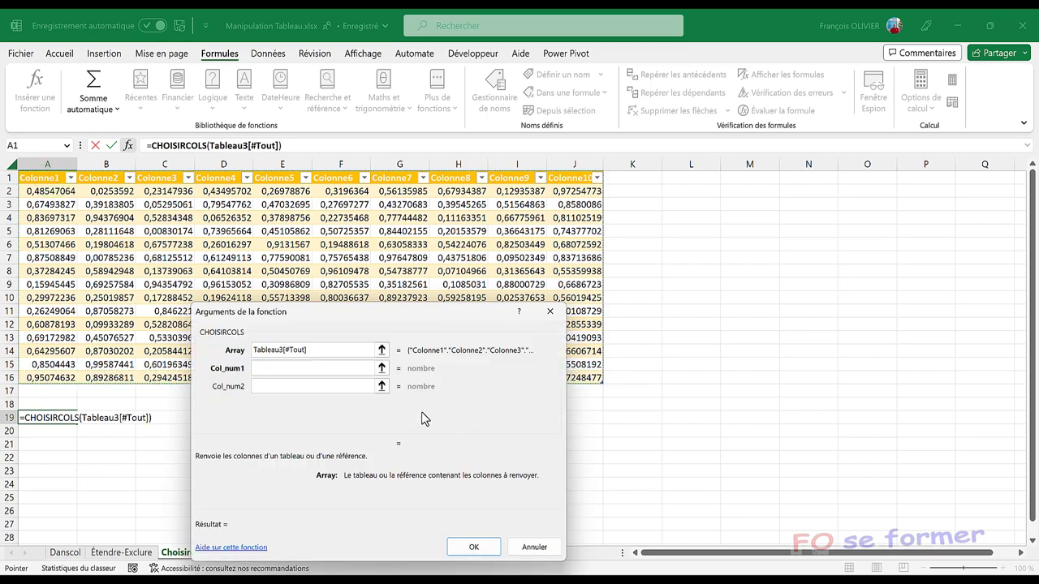
- Enter column numbers 3, 8 and 10 and confirm the formula
click(295, 367)
click(295, 368)
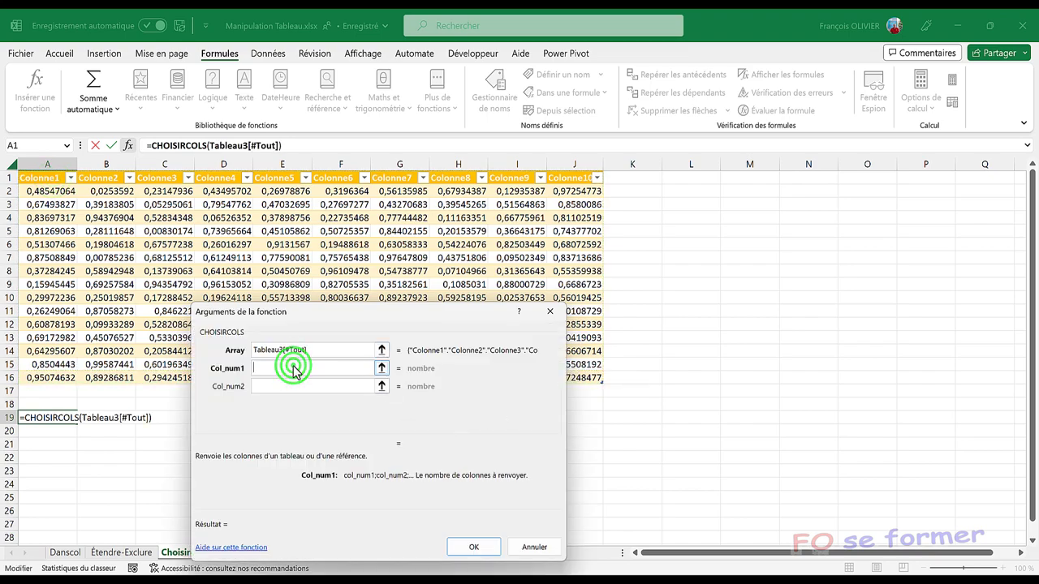
text(3)
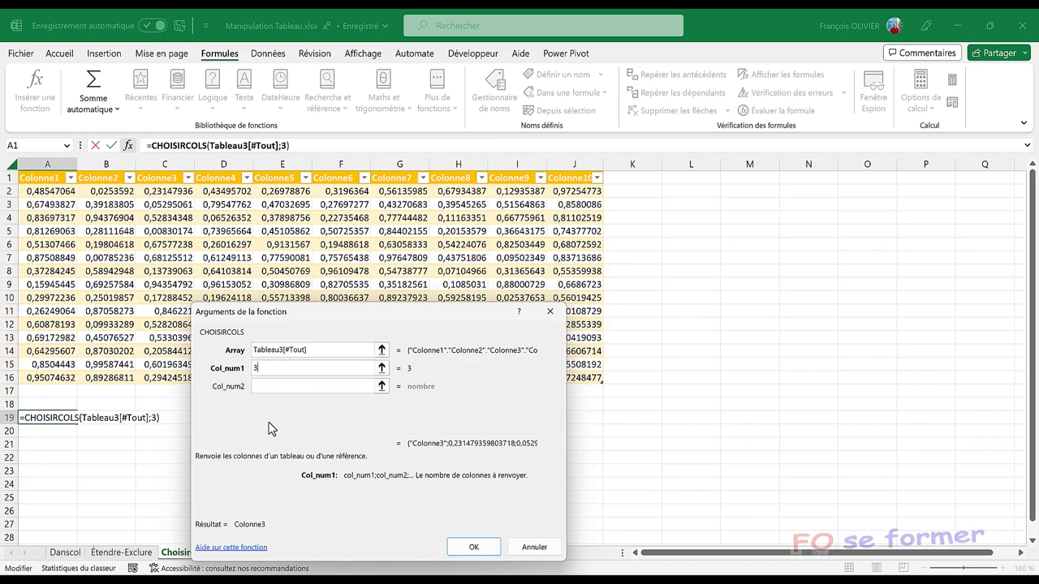
click(290, 388)
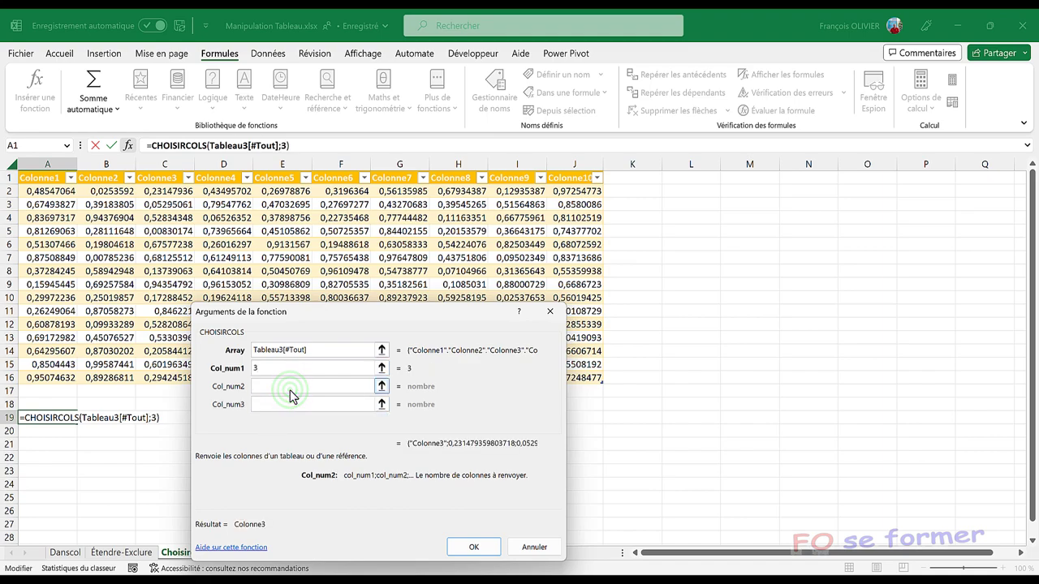
text(8)
click(289, 402)
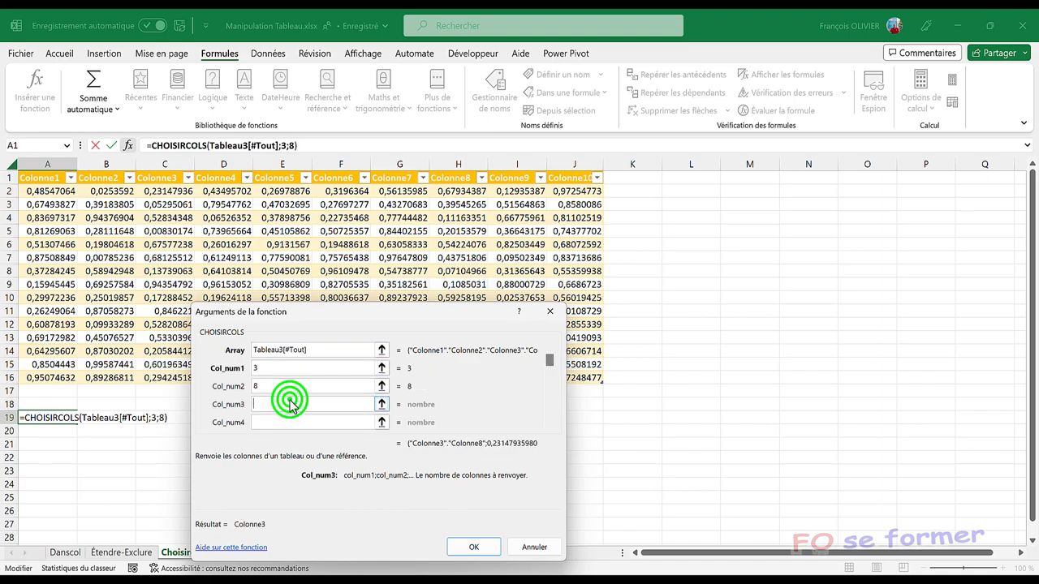
text(10)
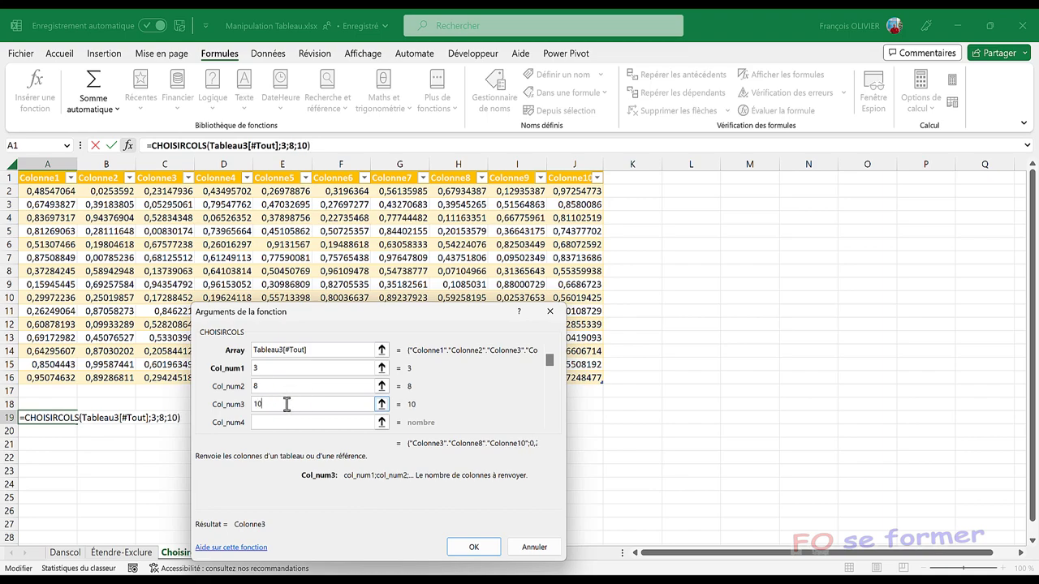
click(460, 549)
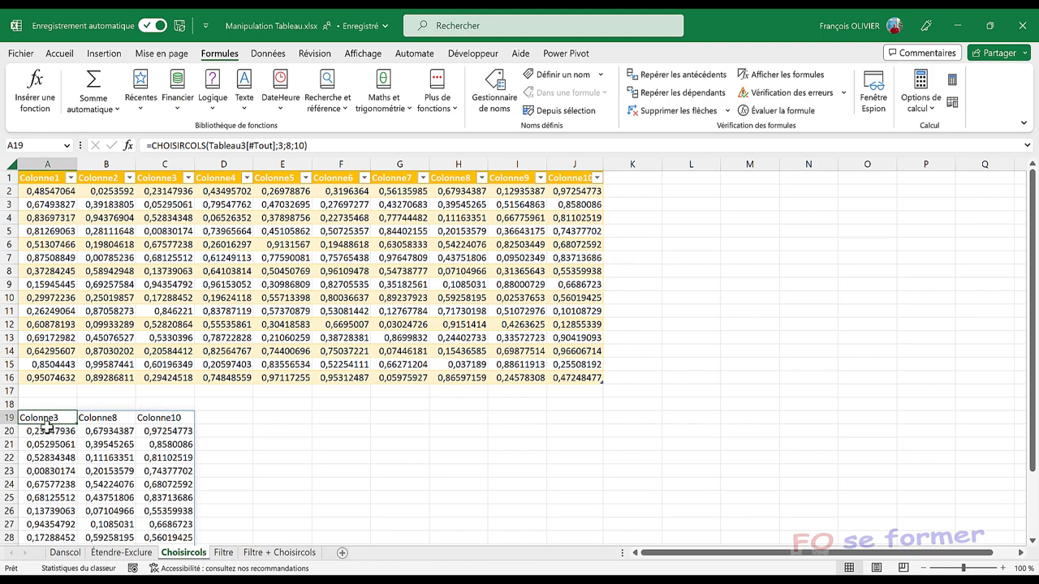
click(174, 164)
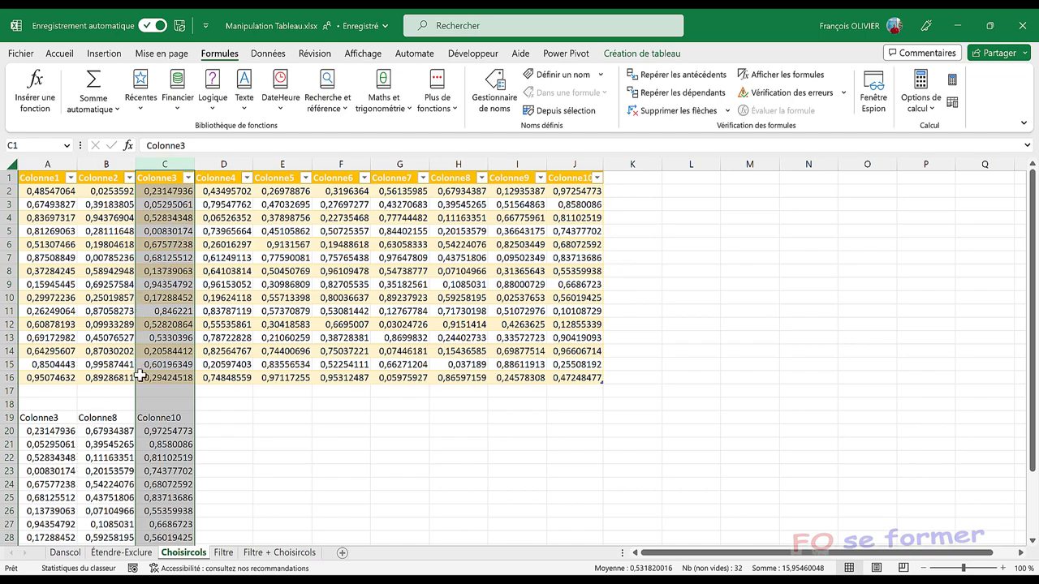
click(451, 164)
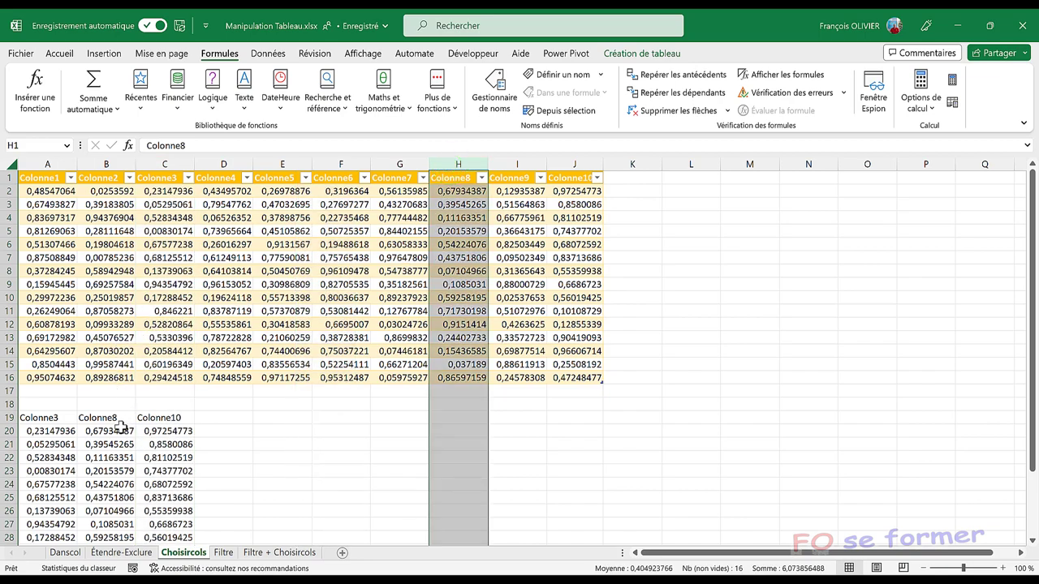
ctrl+click(557, 164)
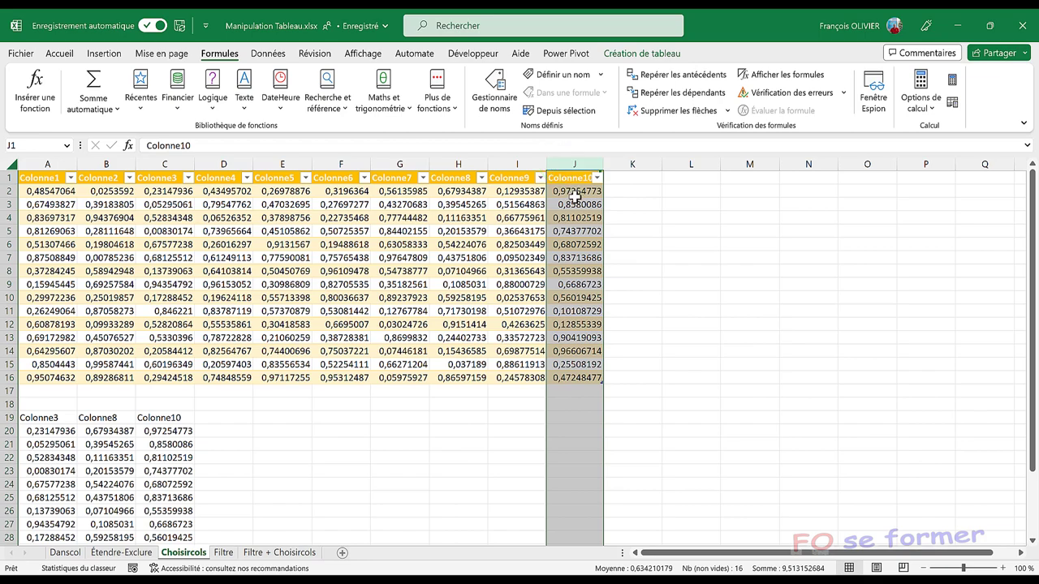
click(166, 444)
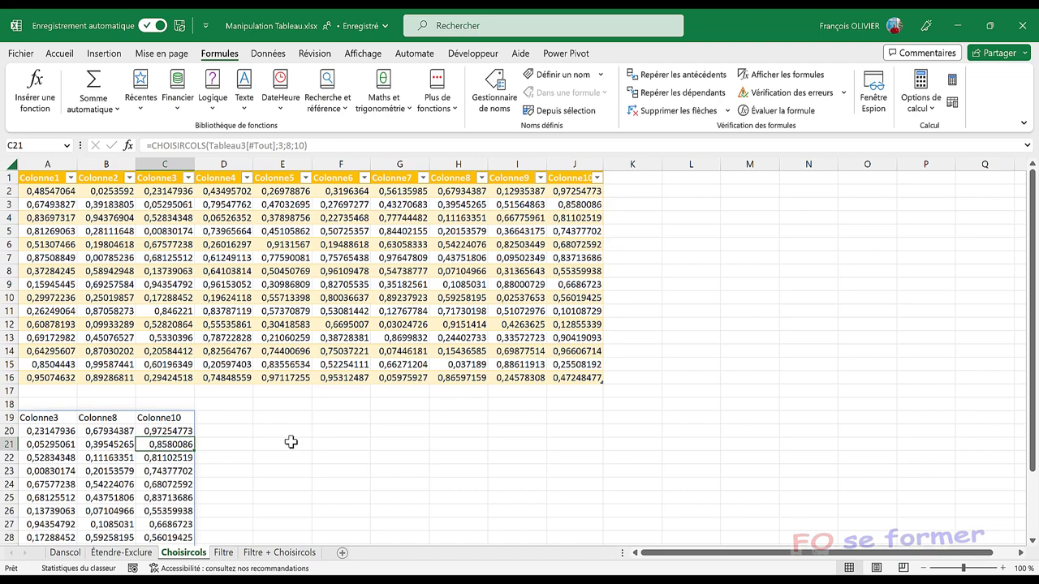
scroll(291, 442, down, 1)
scroll(294, 441, down, 2)
scroll(294, 440, down, 2)
scroll(296, 439, up, 5)
- Show formulas and widen column A to read A19's CHOISIRCOLS formula
click(767, 75)
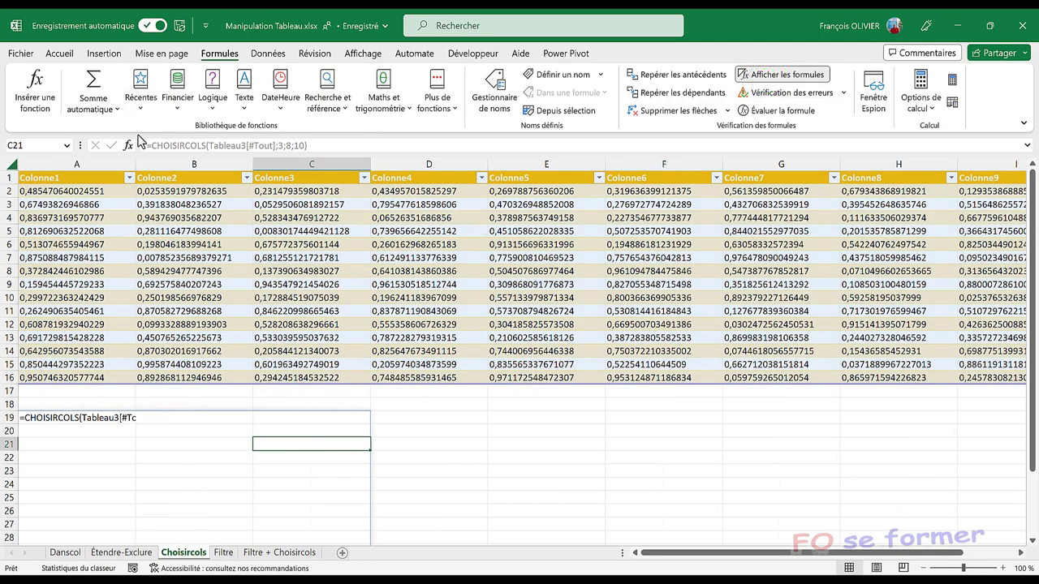
drag(135, 164, 282, 168)
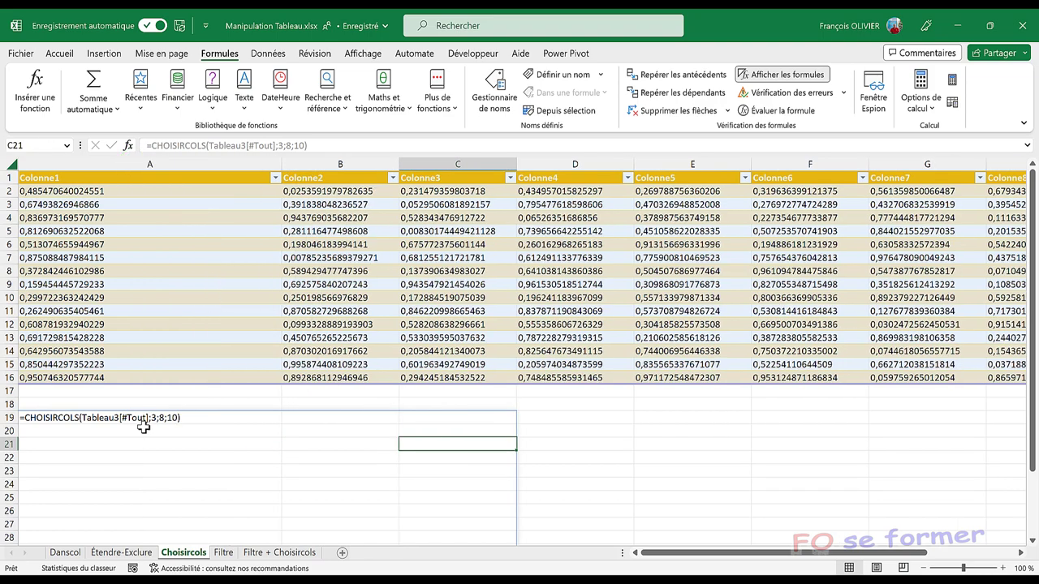
click(144, 419)
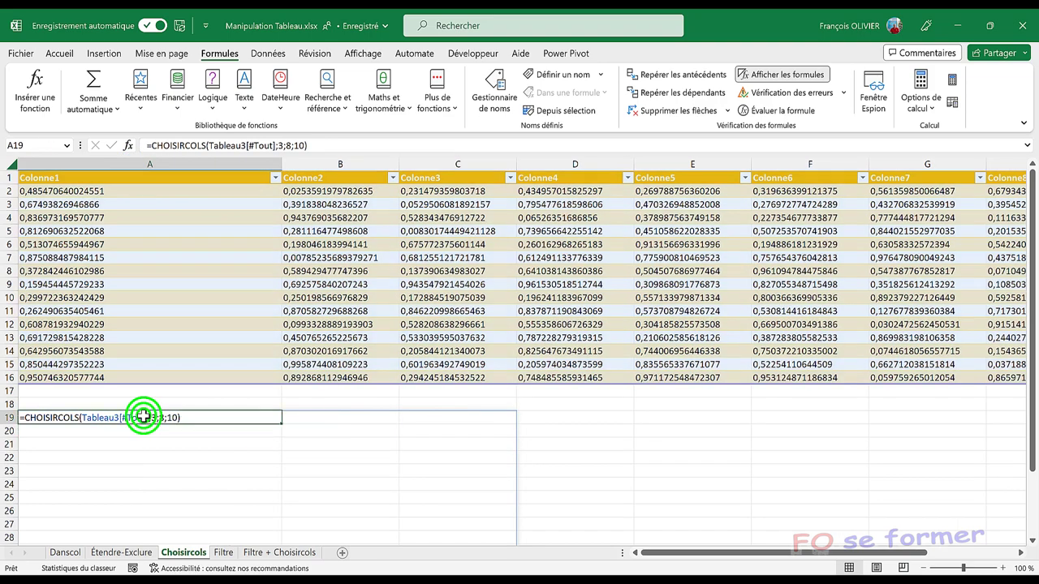
- Confirm A19's CHOISIRCOLS arguments unchanged, restore computed values and auto-fit column A
click(129, 145)
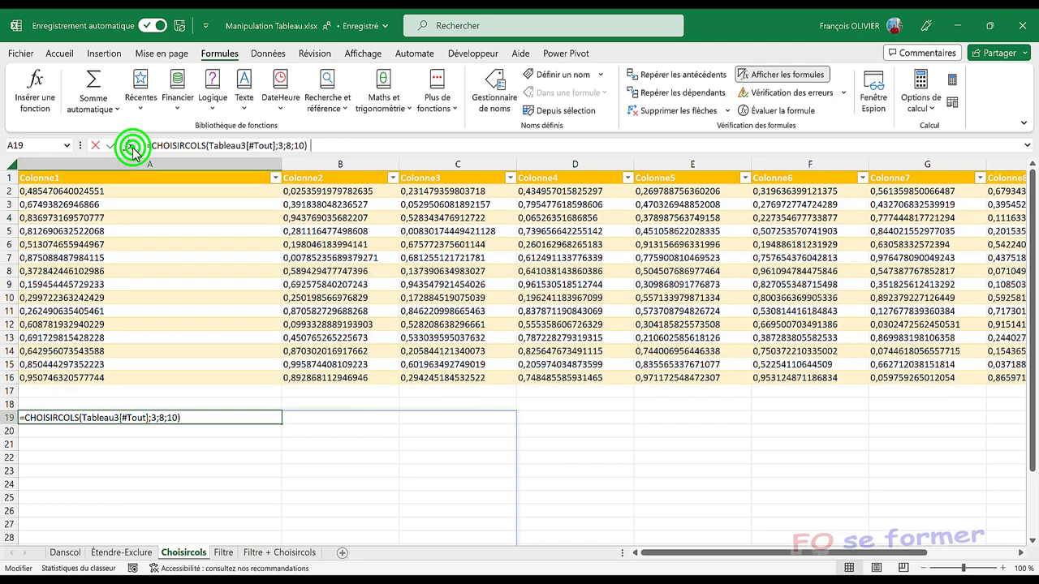
drag(346, 319, 371, 318)
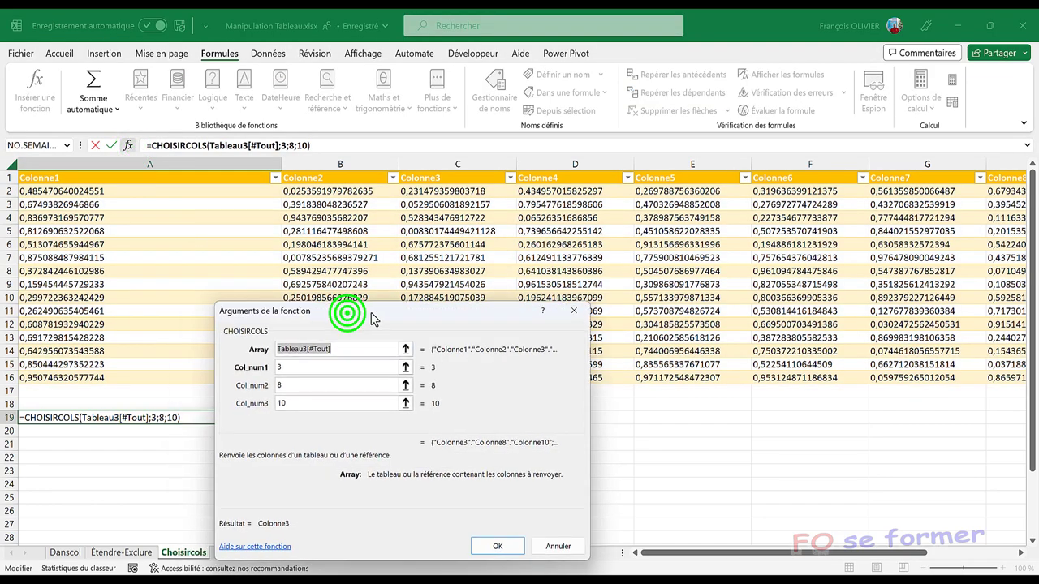
click(496, 546)
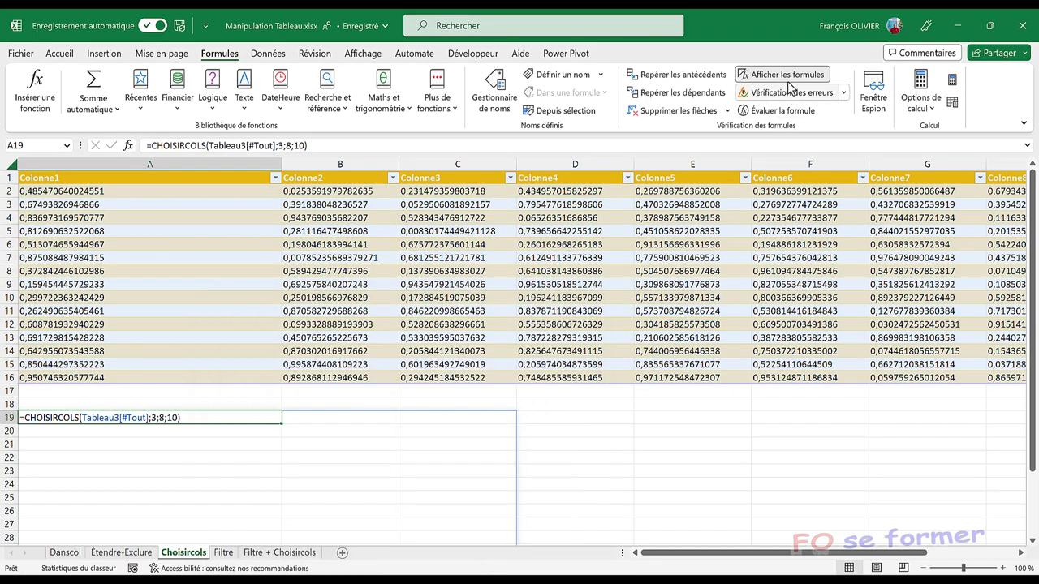
click(779, 74)
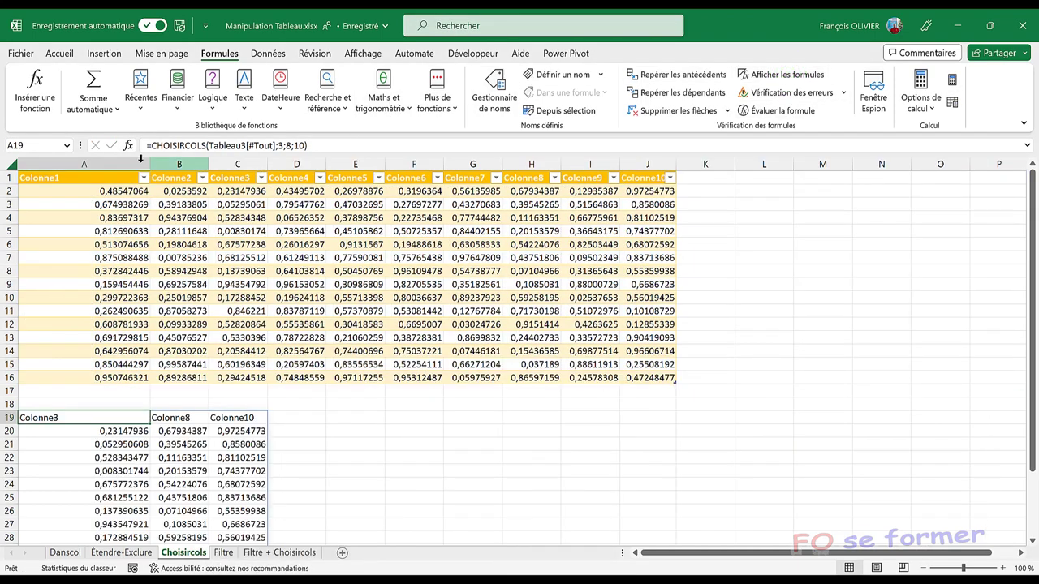
double_click(150, 164)
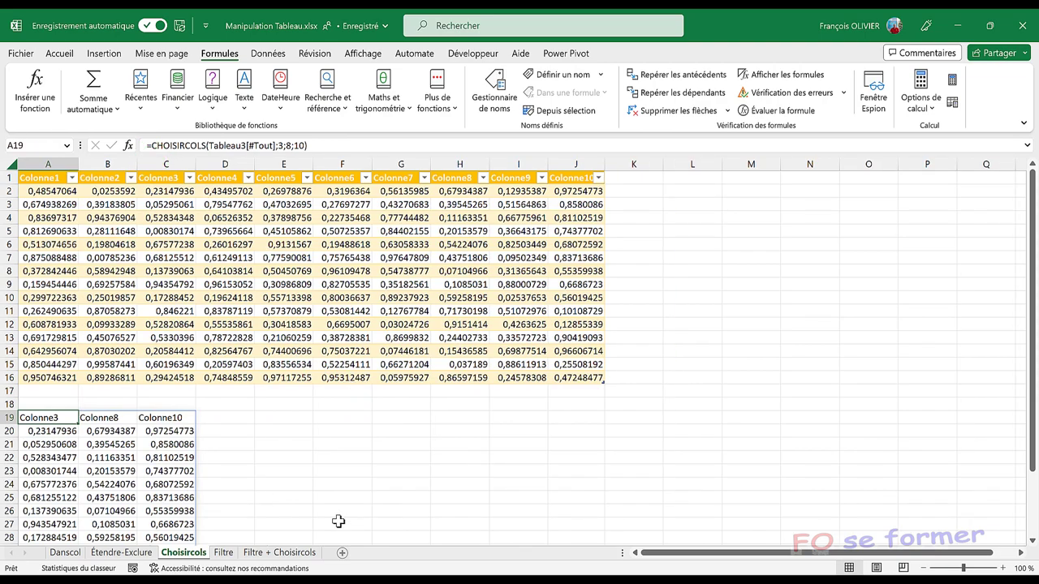
- Switch to the Filtre sheet and start typing =filtre in cell A18
click(224, 553)
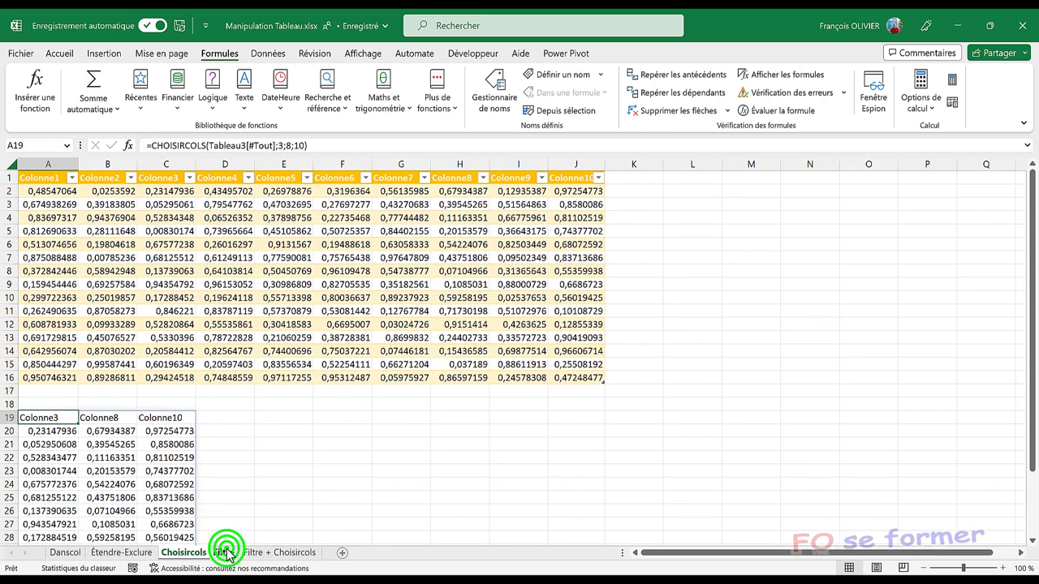
click(659, 463)
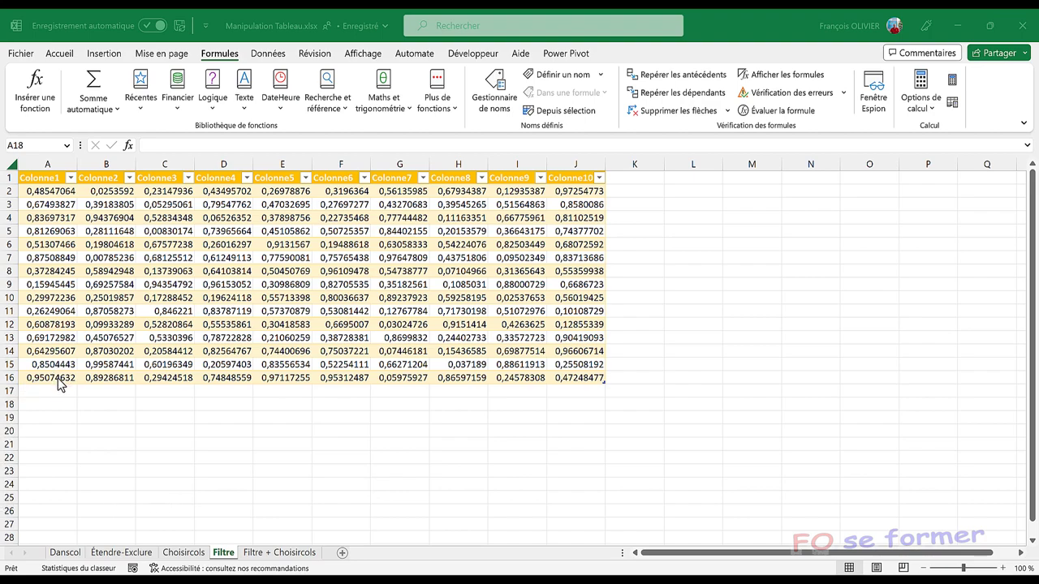
click(55, 415)
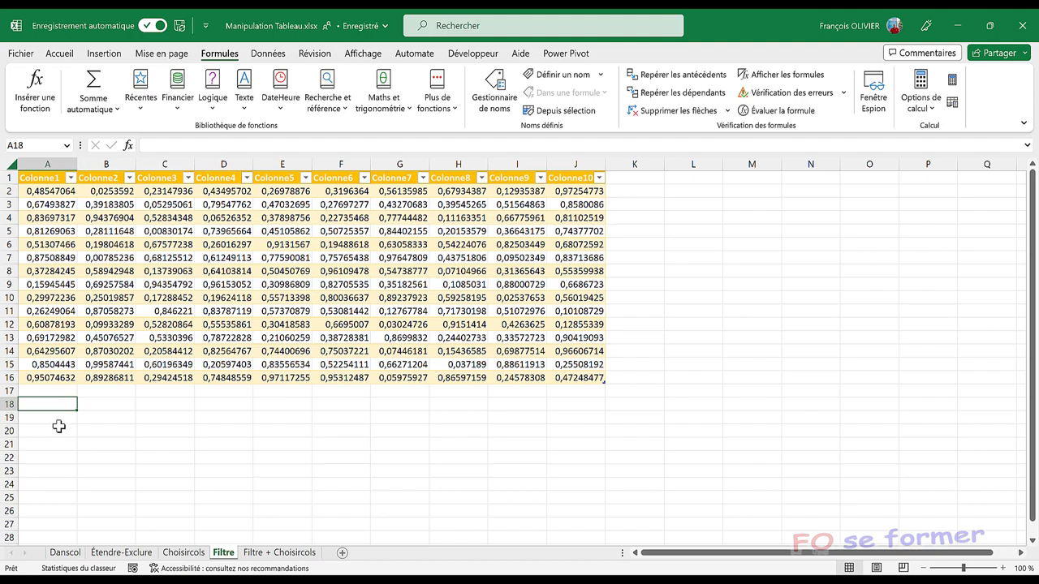
text(=)
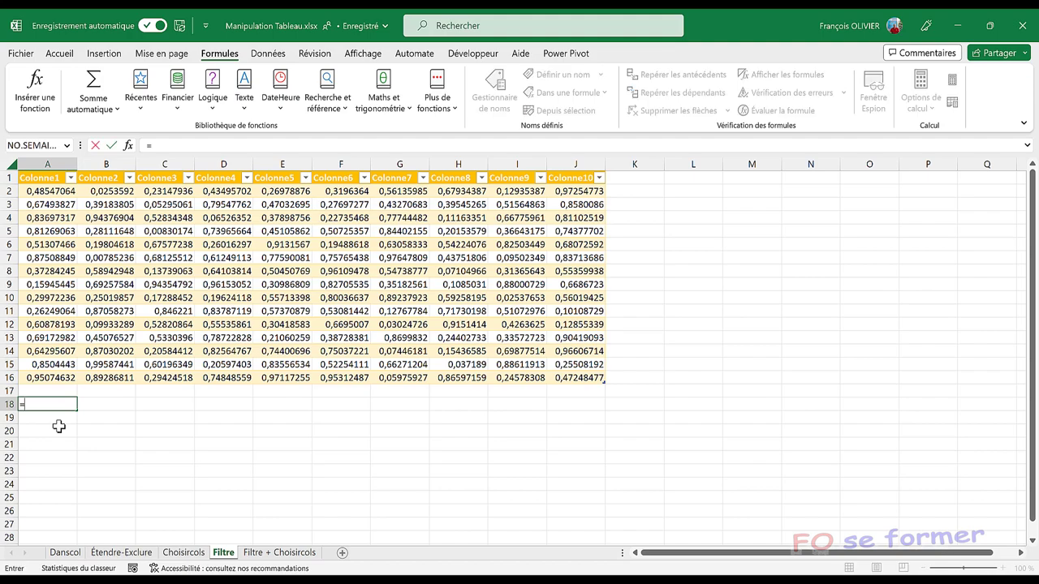
text(filtre)
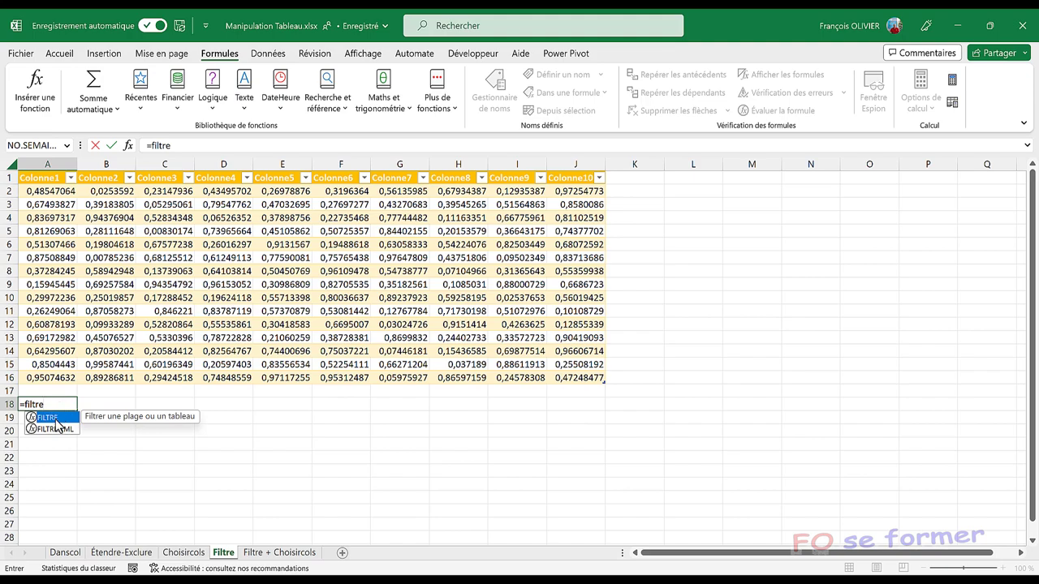
- Insert FILTRE in A18 with the whole Tableau36 table (A1:J16) as its array
click(55, 419)
click(55, 419)
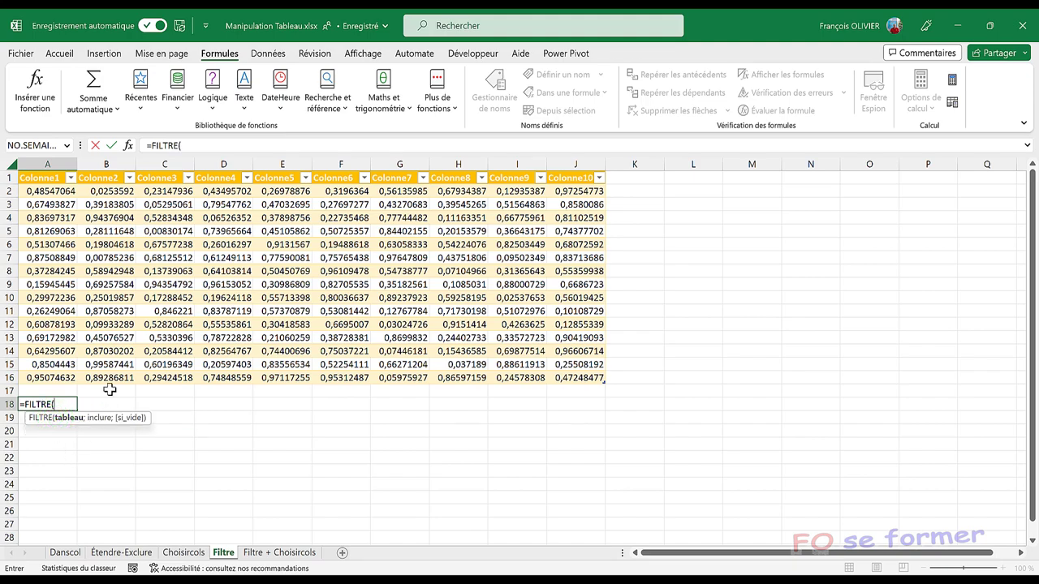
click(130, 145)
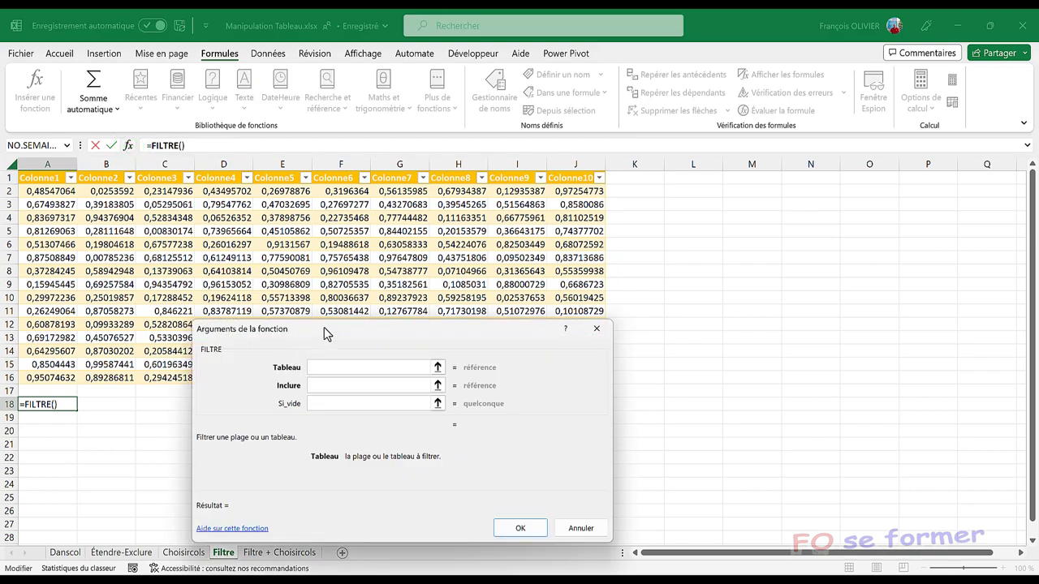
drag(326, 337, 324, 344)
click(320, 379)
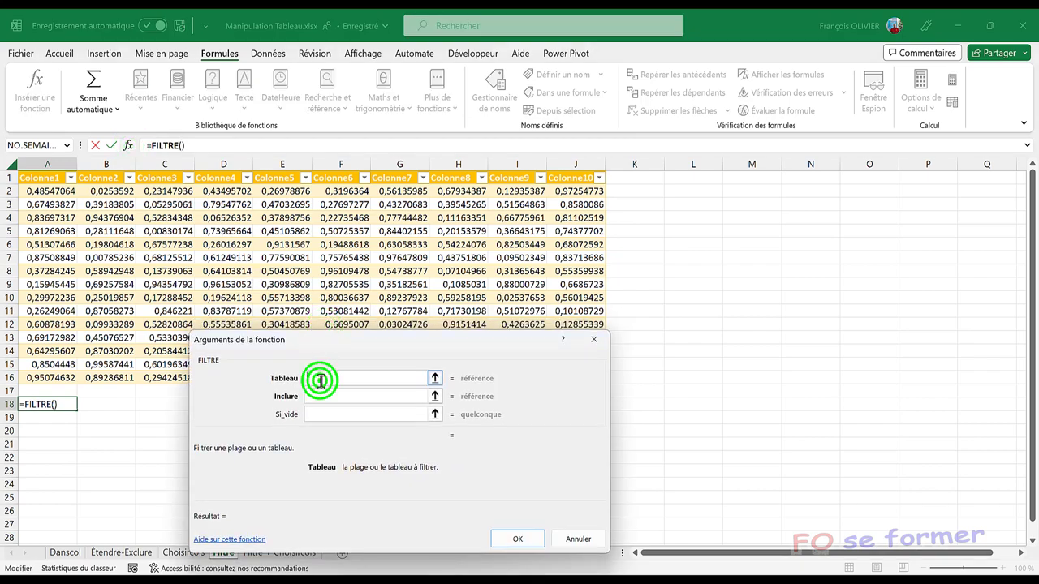
drag(49, 178, 590, 388)
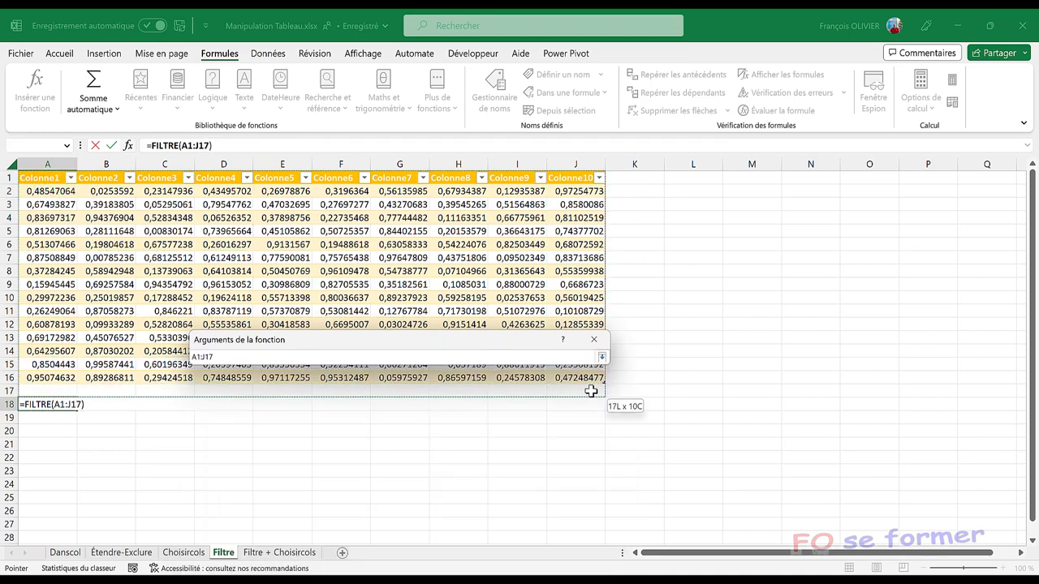
drag(590, 388, 596, 378)
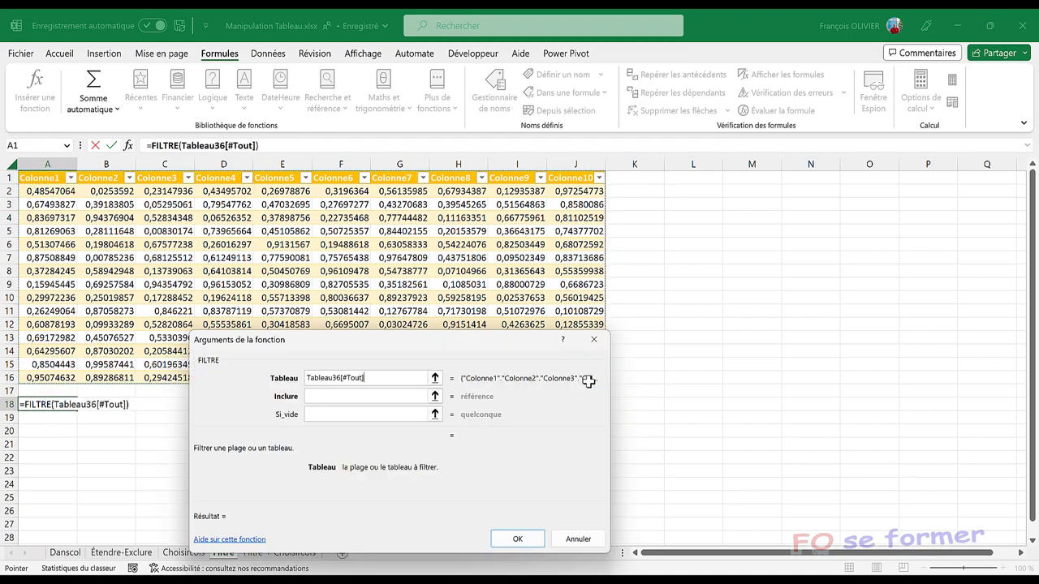
click(383, 396)
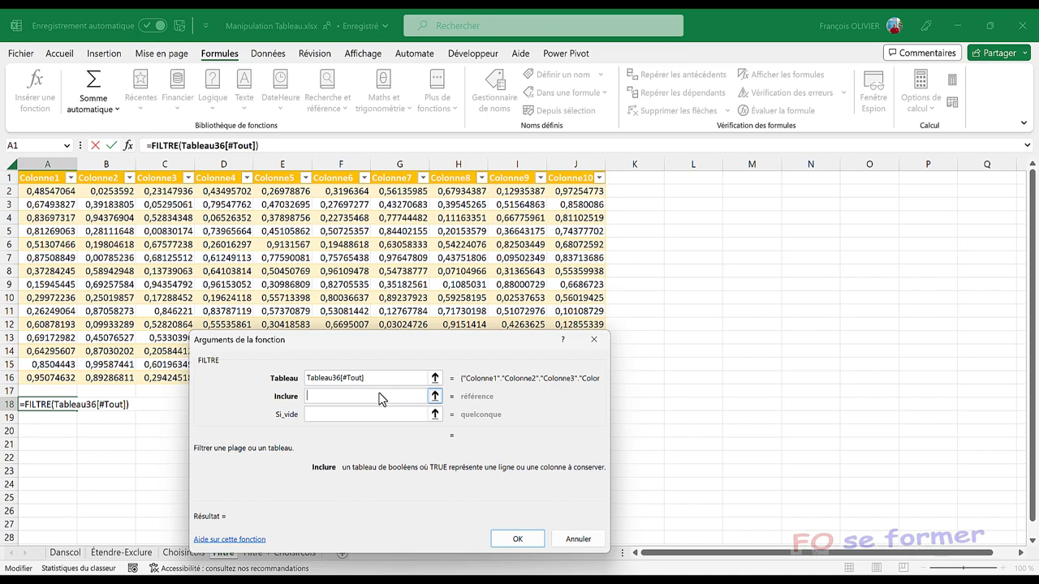
- Set the Inclure condition to (Colonne2>0,5)*(Colonne4>0,5) using column references from the table
text(()
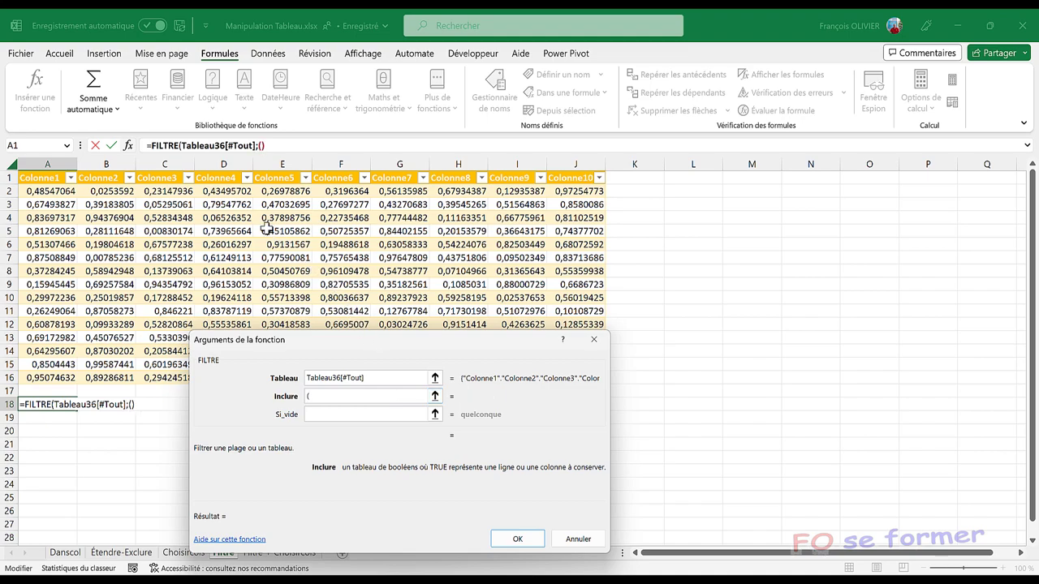
drag(106, 183, 94, 361)
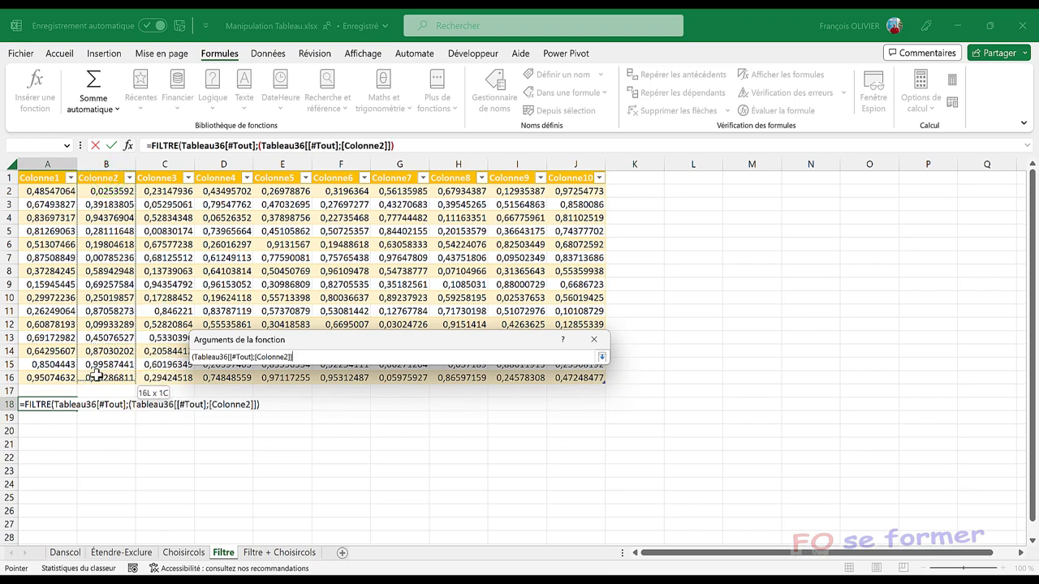
drag(93, 361, 96, 378)
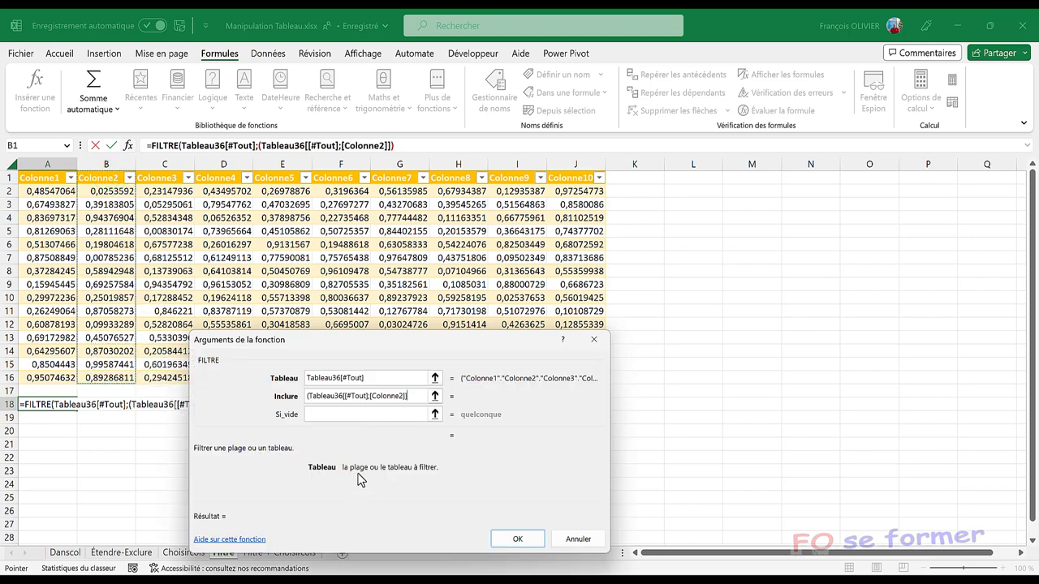
text(>)
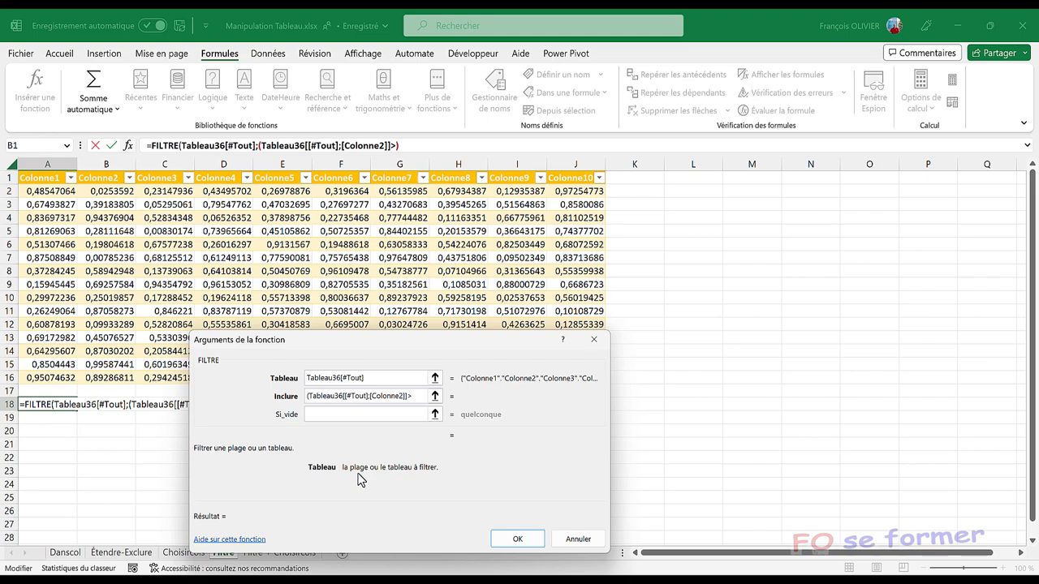
text(0,5)
text())
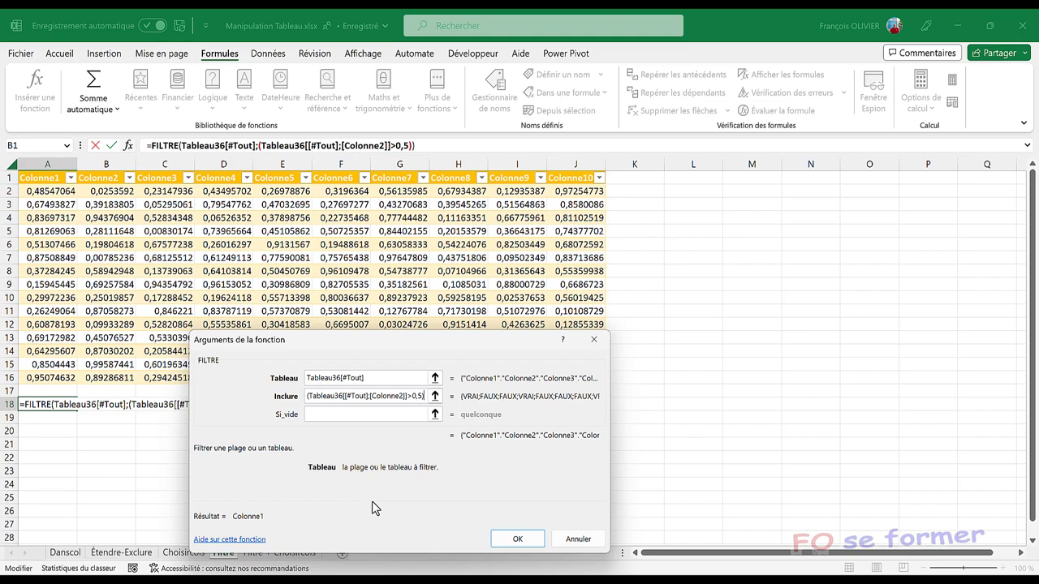
text(*)
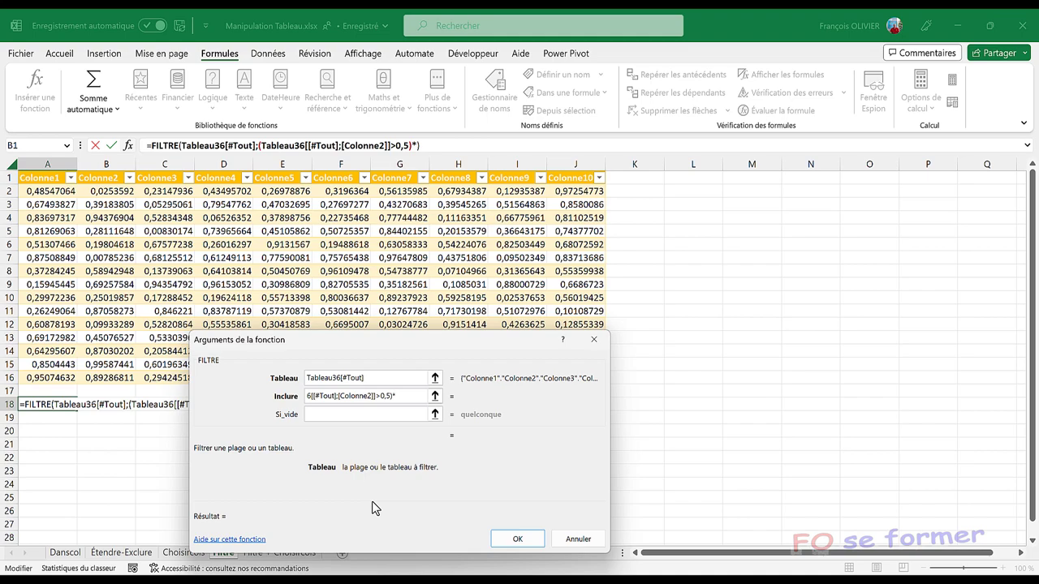
text(()
drag(235, 176, 231, 372)
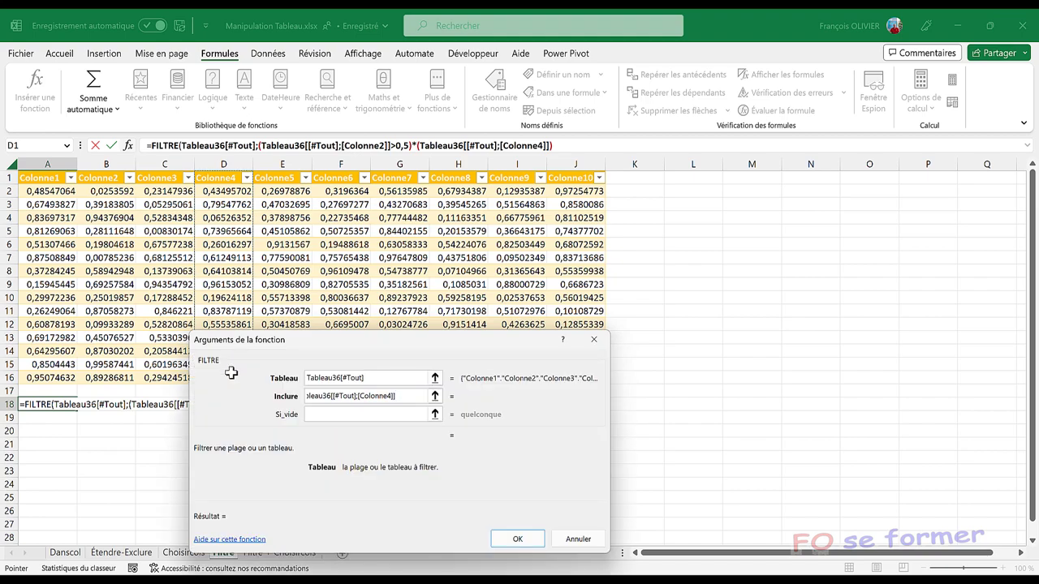
text(>)
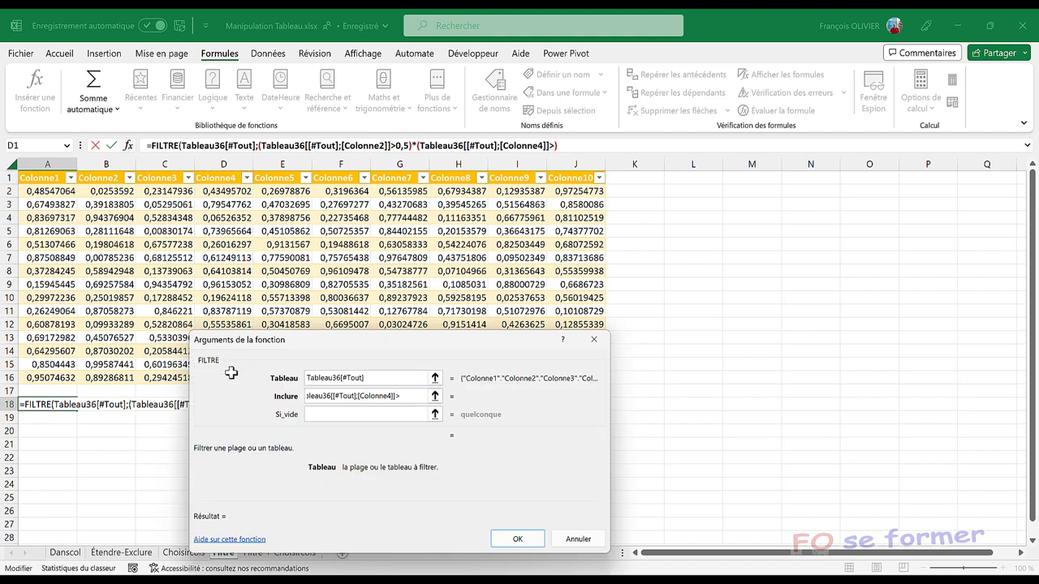
text(0,5)
text())
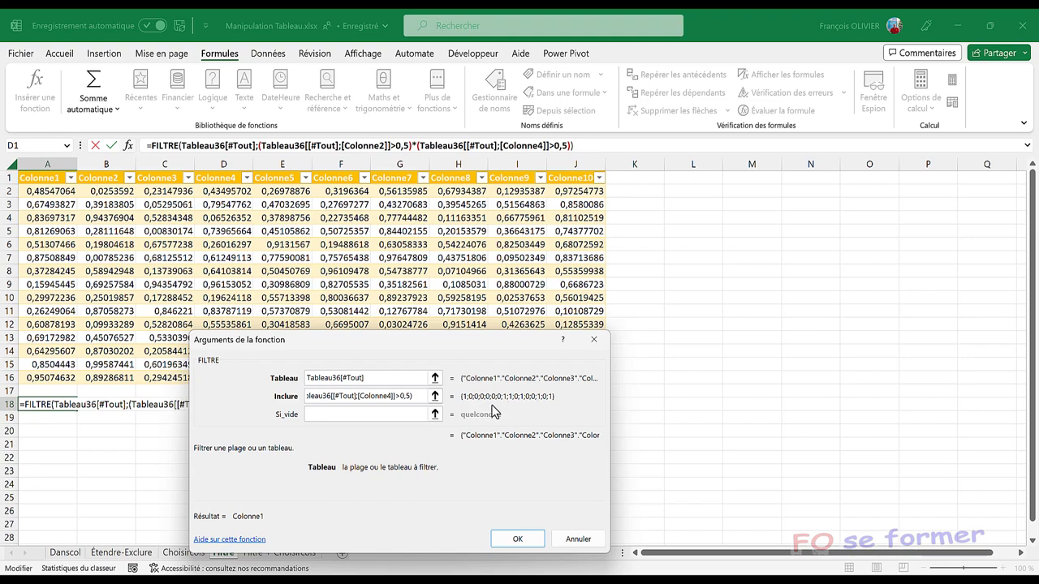
- Set Si_vide to "vide" and confirm FILTRE, spilling the five matching rows below the table
click(380, 413)
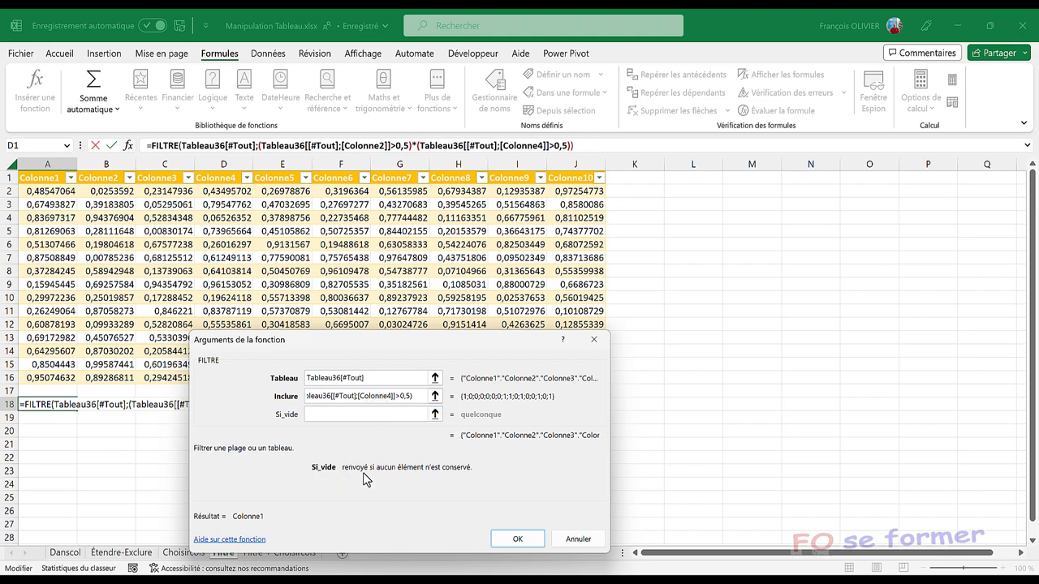
click(412, 414)
text(vid)
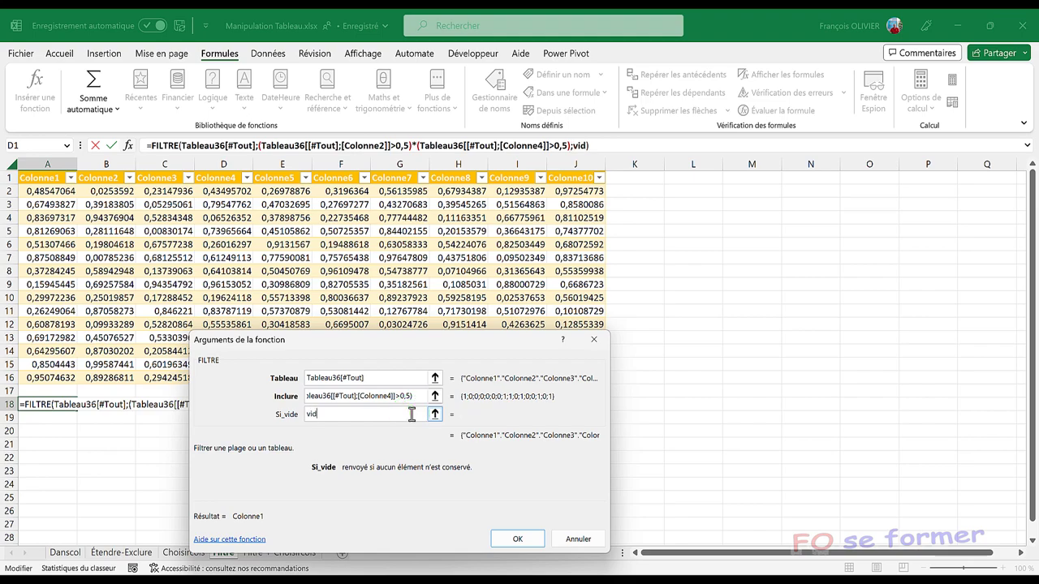
text(e)
click(416, 397)
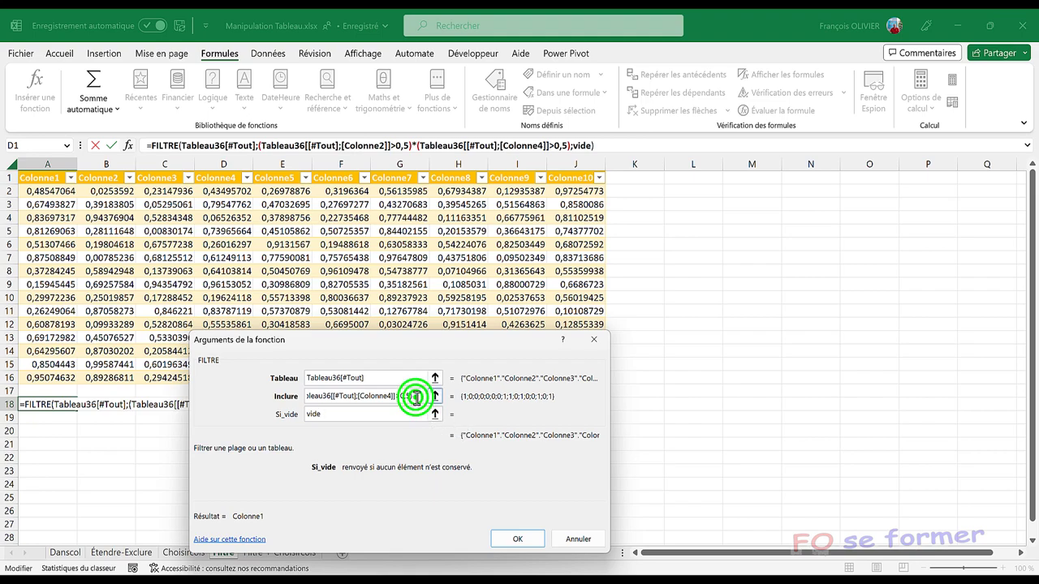
click(514, 542)
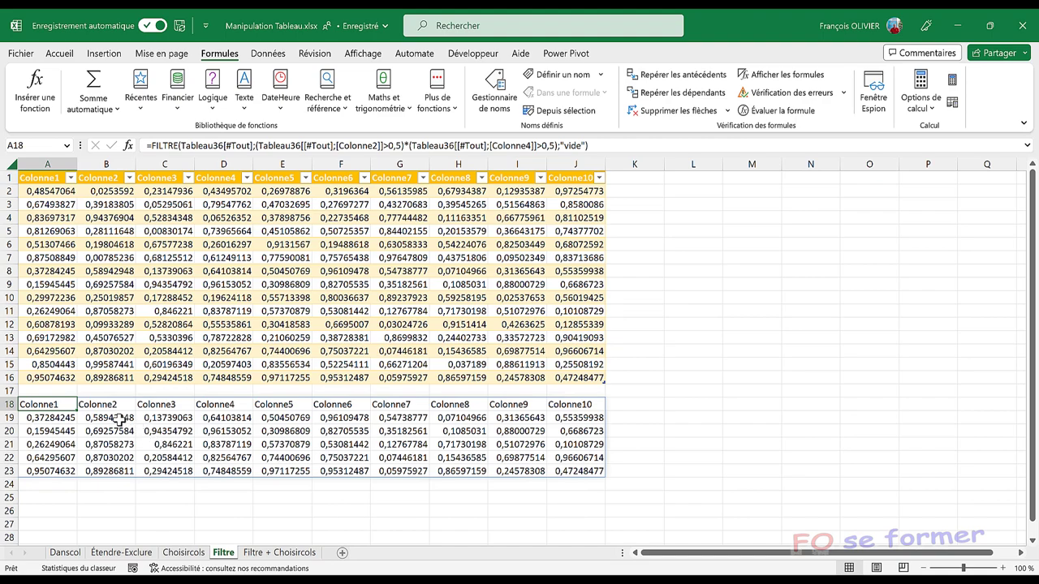
- Compare the filtered Colonne2 results with source rows 8 and 9's Colonne2 and Colonne4 values
drag(119, 418, 116, 471)
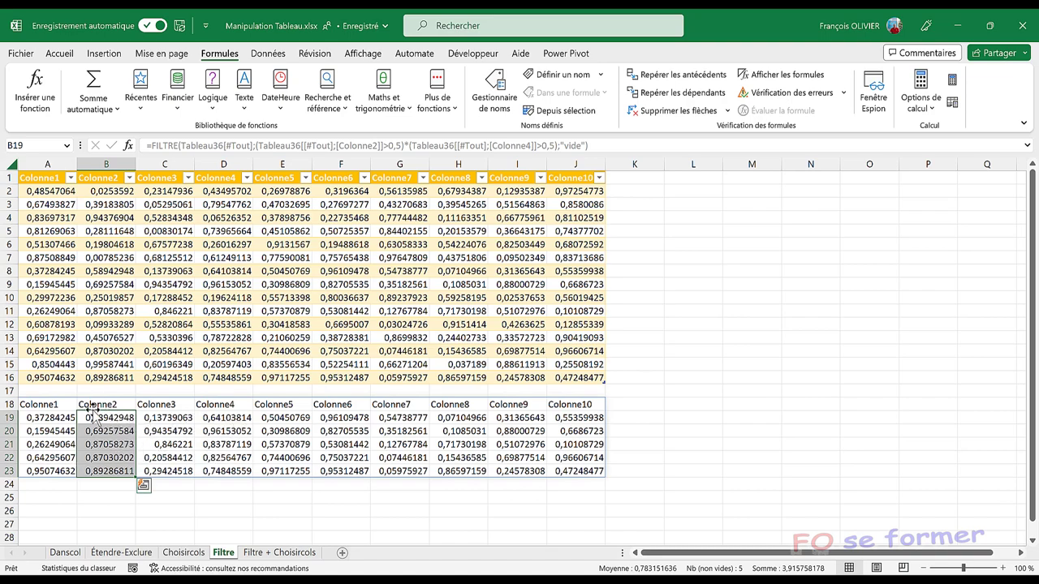
click(120, 416)
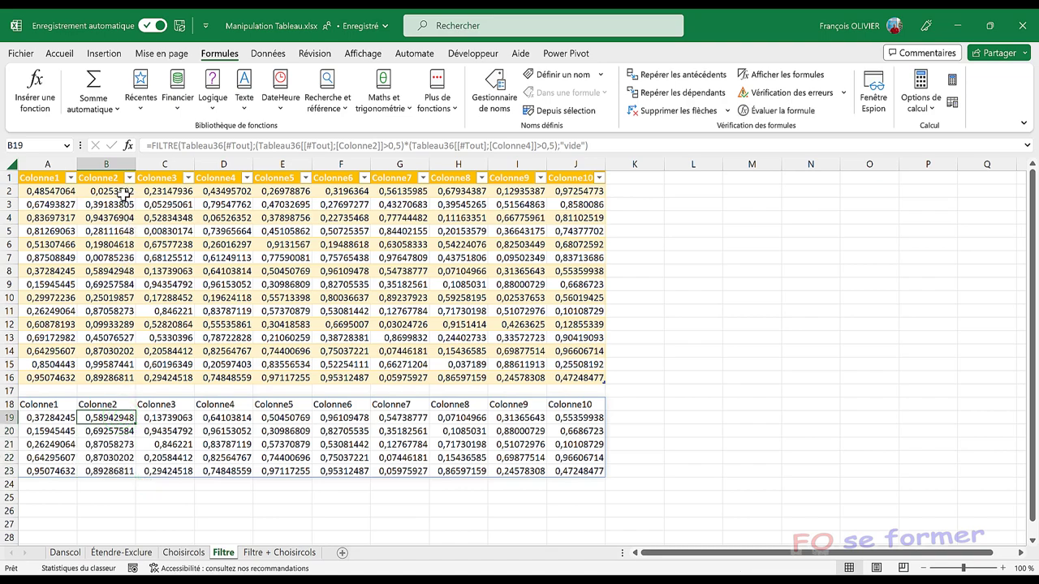
click(116, 274)
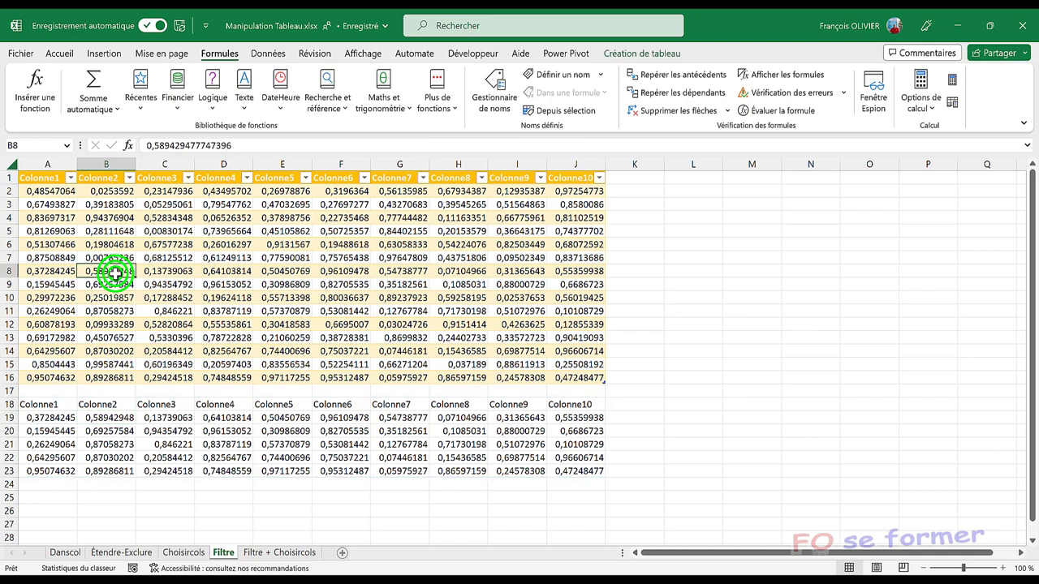
click(224, 275)
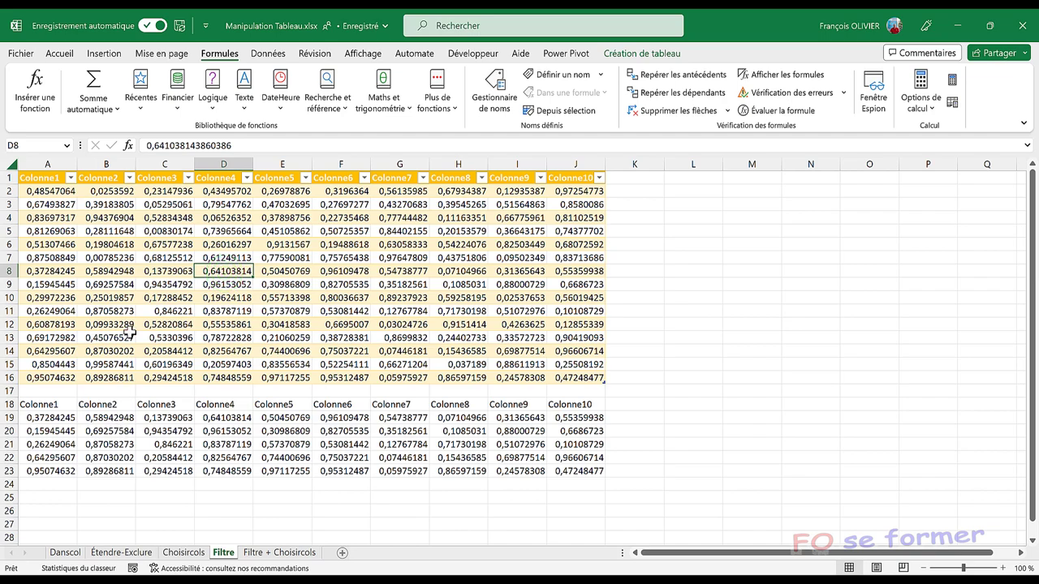
click(130, 283)
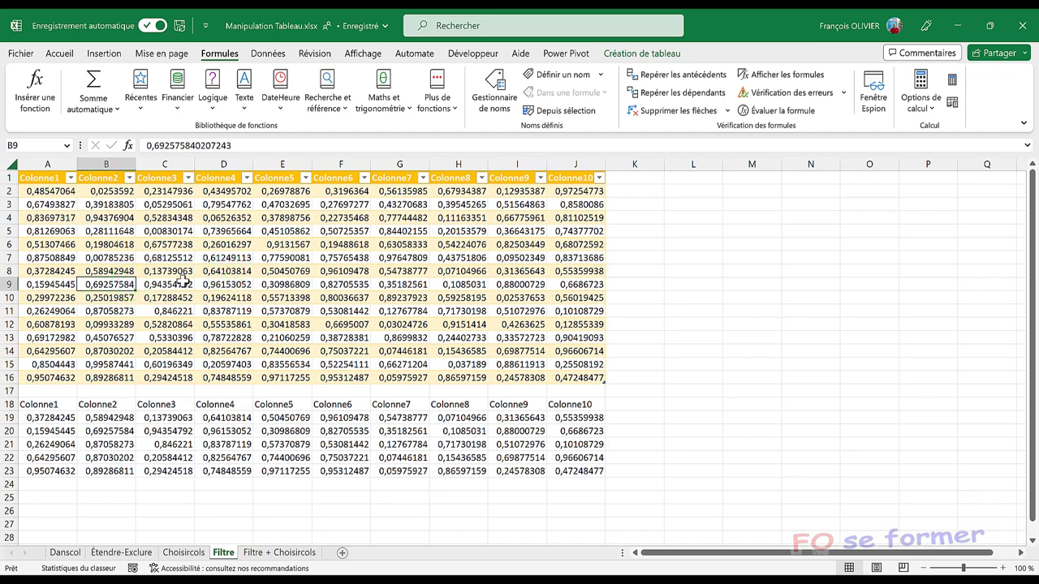
click(228, 285)
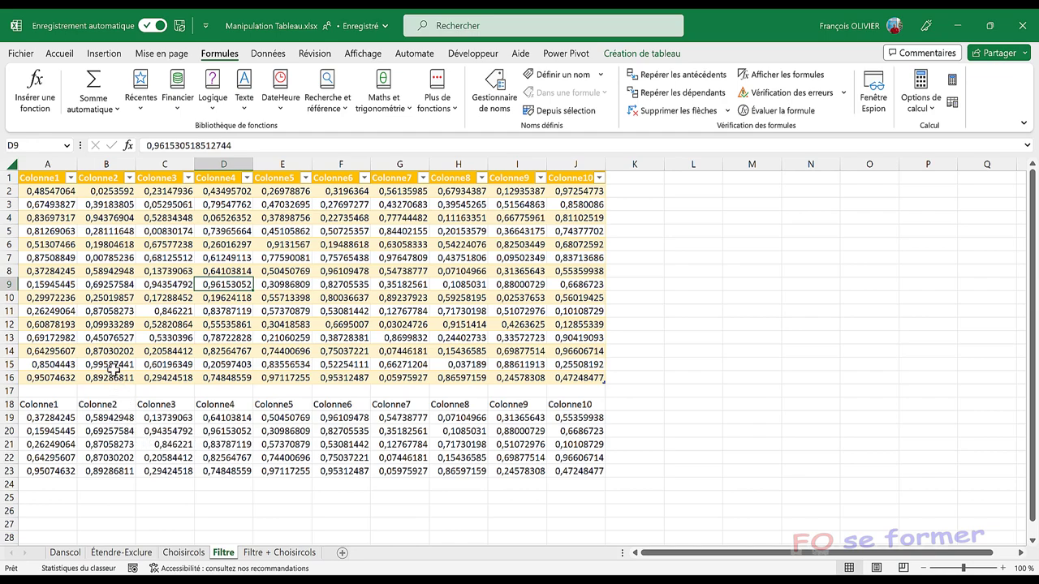
- Check Colonne2 and Colonne4 for source rows 11, 14 and 16, then open Filtre + Choisircols
click(114, 309)
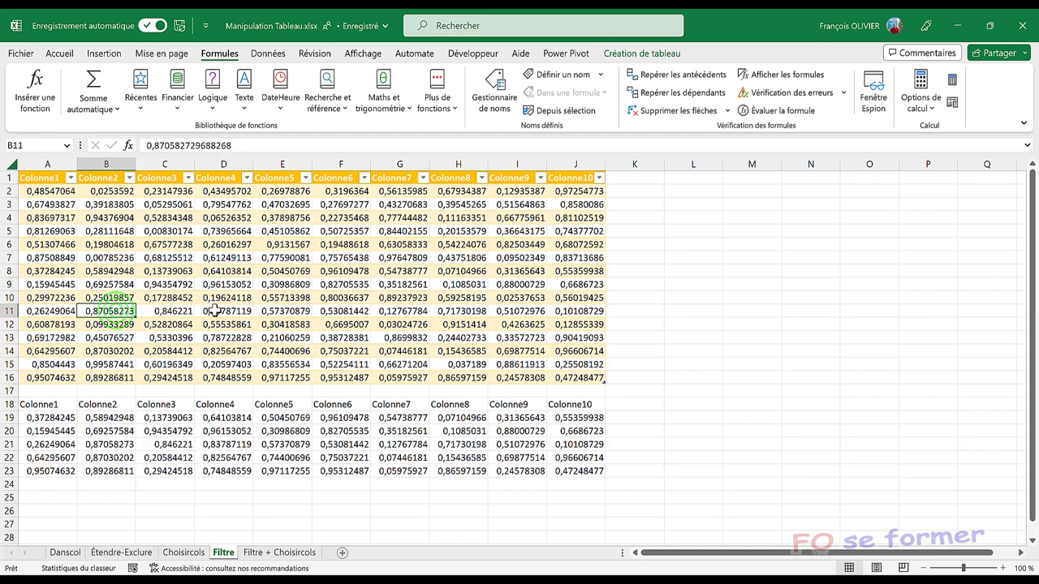
click(213, 310)
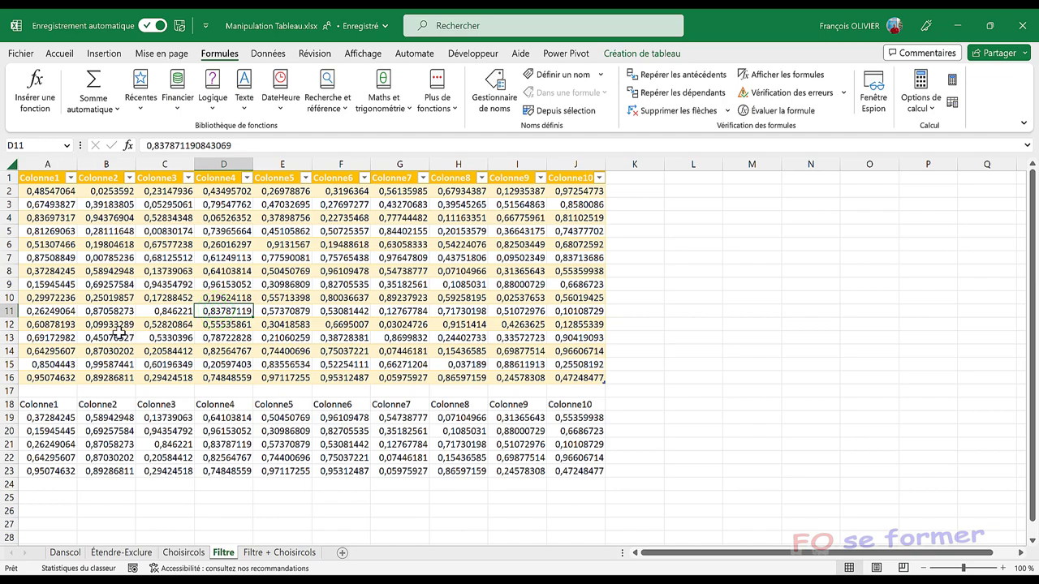
click(111, 350)
click(217, 352)
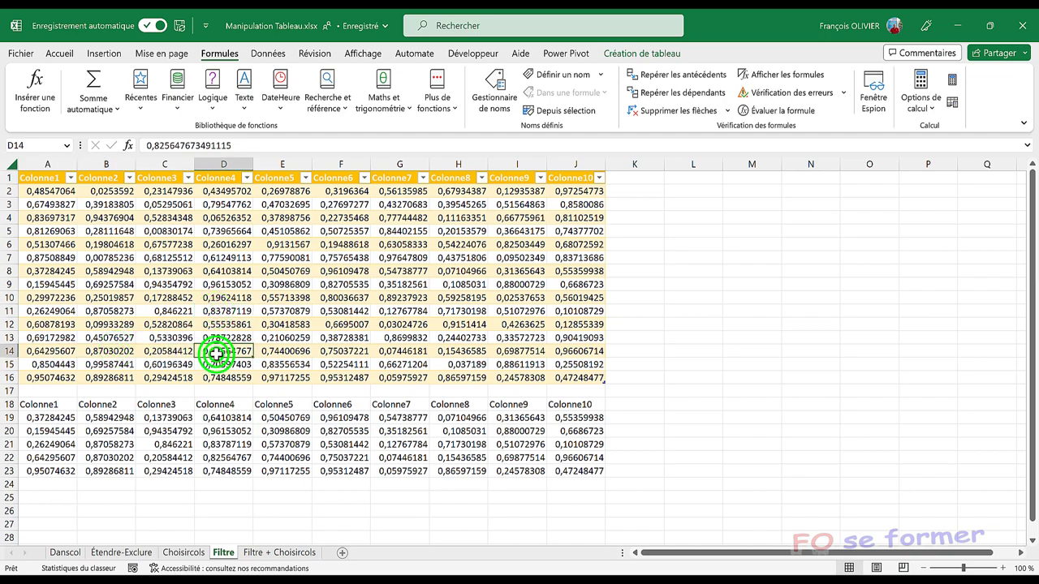
click(114, 373)
click(242, 376)
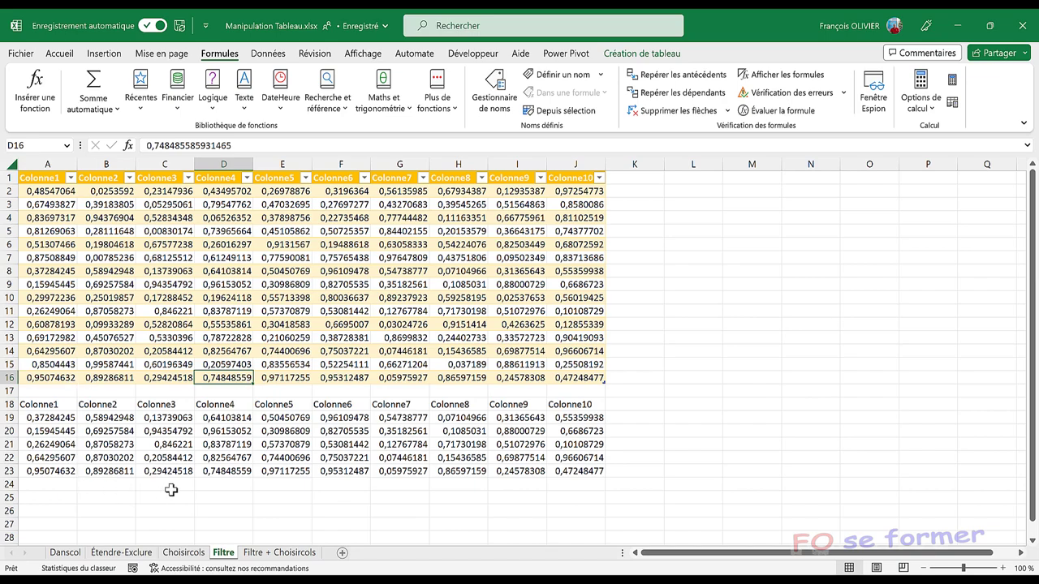
click(275, 552)
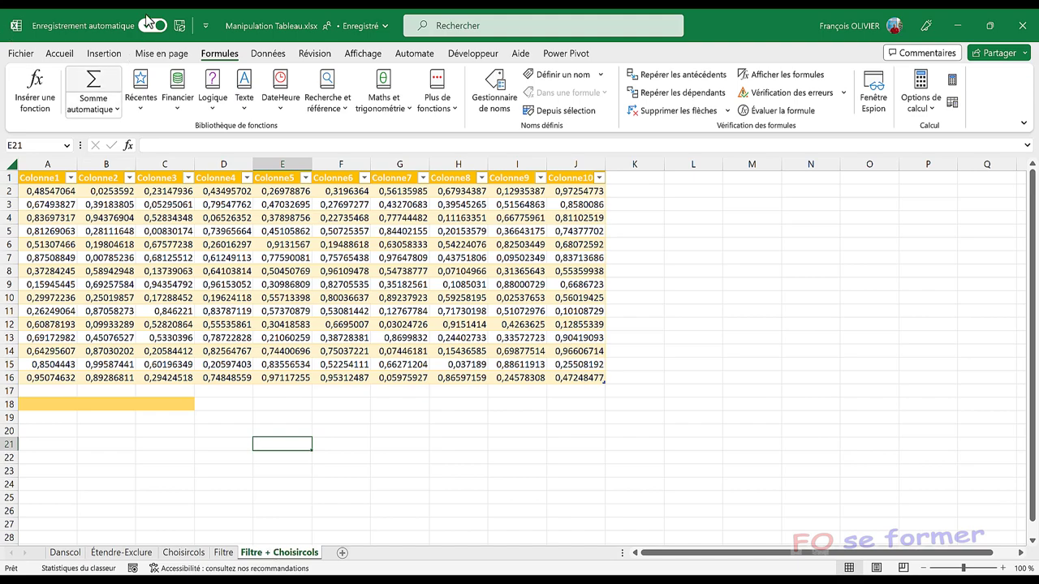
- Start a CHOISIRCOLS formula in cell A18
click(37, 406)
click(56, 433)
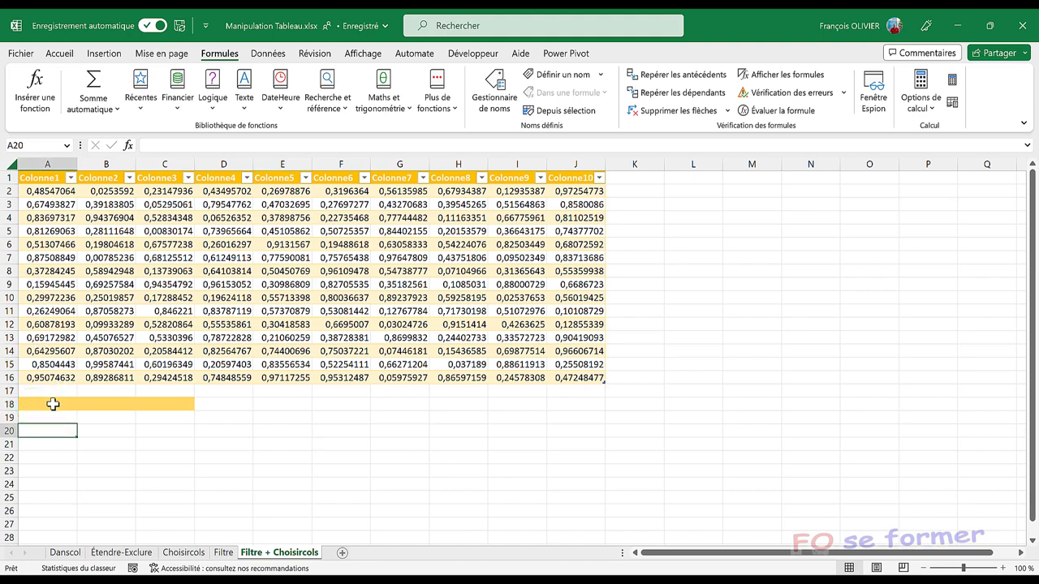
click(51, 403)
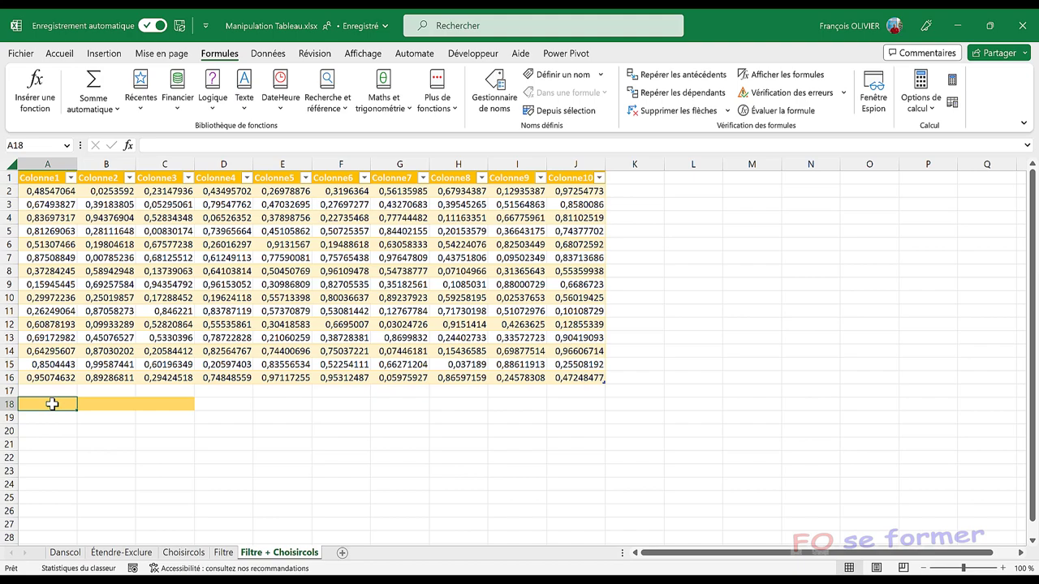
text(=)
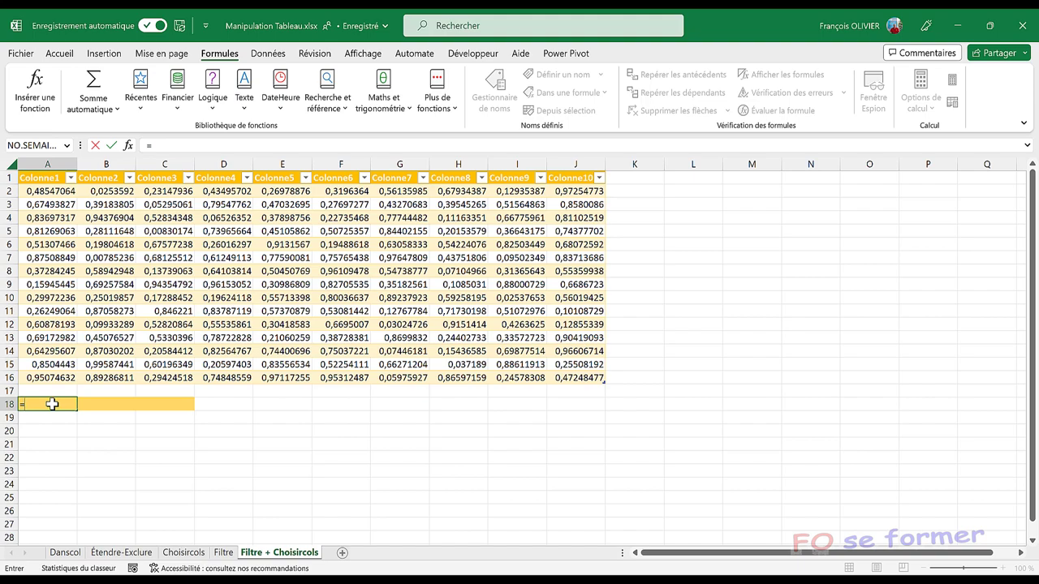
text(cho)
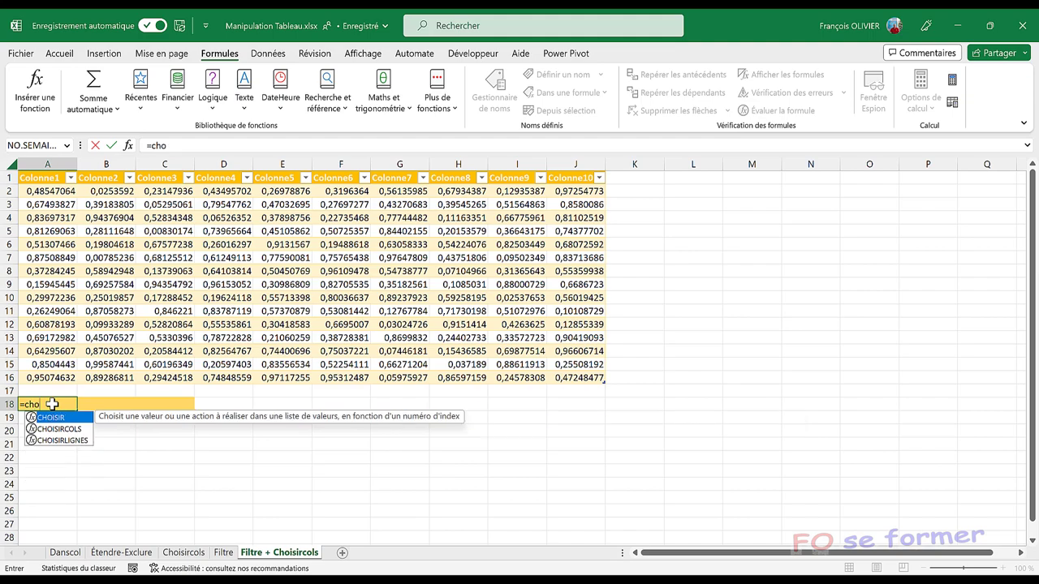
text(isi)
click(69, 430)
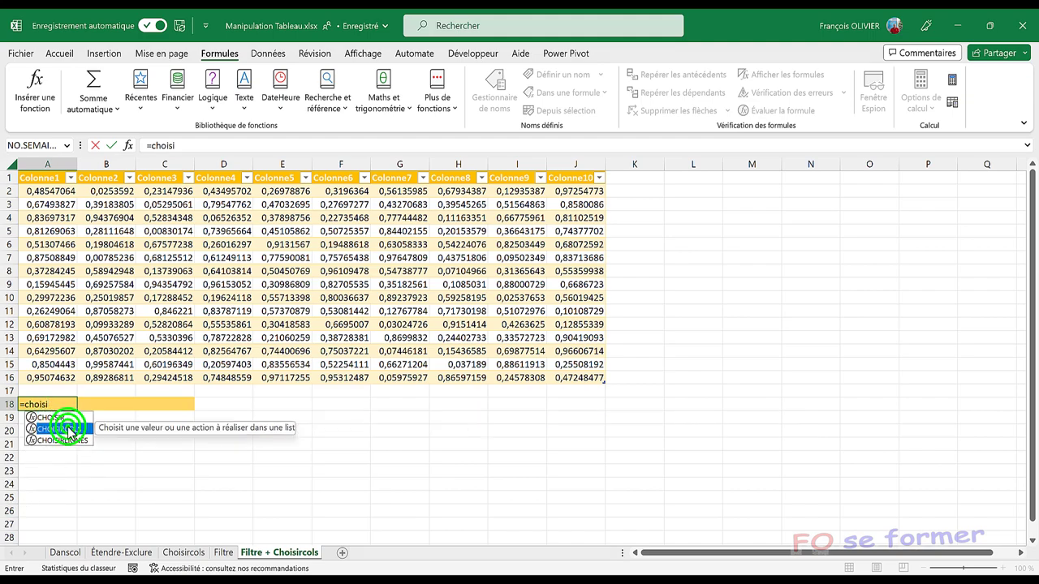
double_click(69, 429)
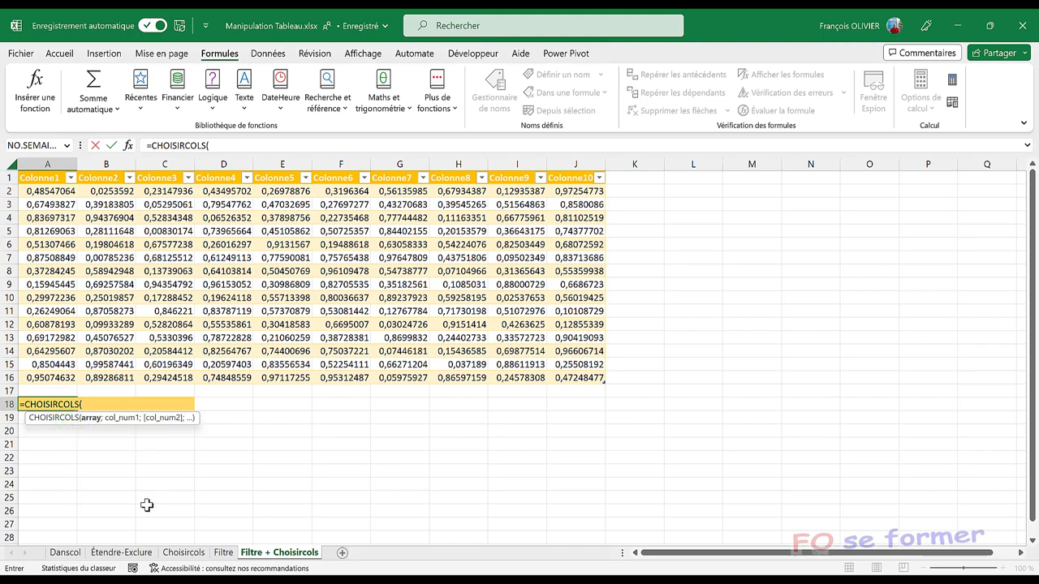
- Nest FILTRE on Tableau368[#Tout] with the condition Colonne2 > 0,5
text(filtr)
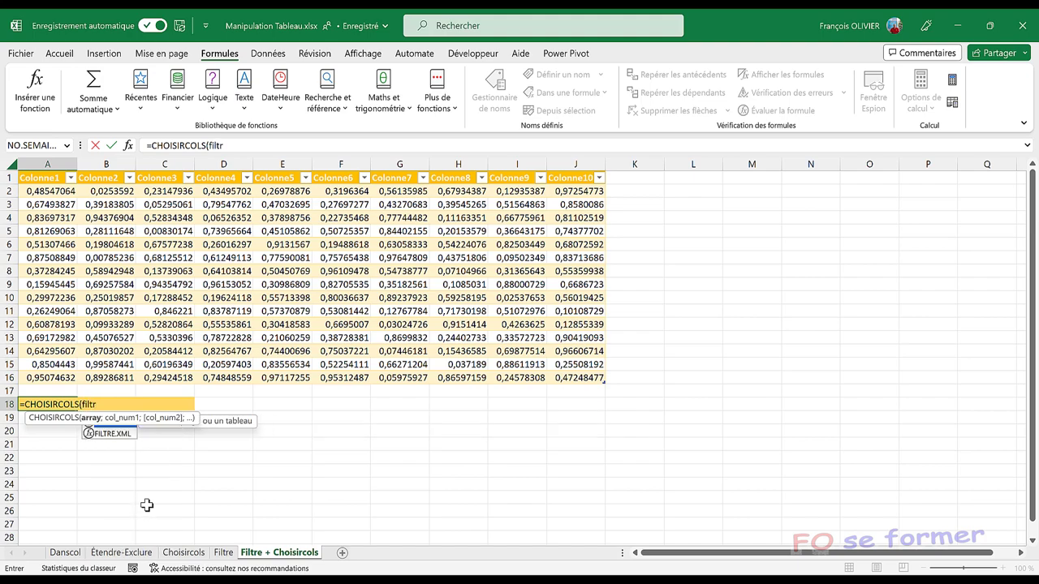
text(e()
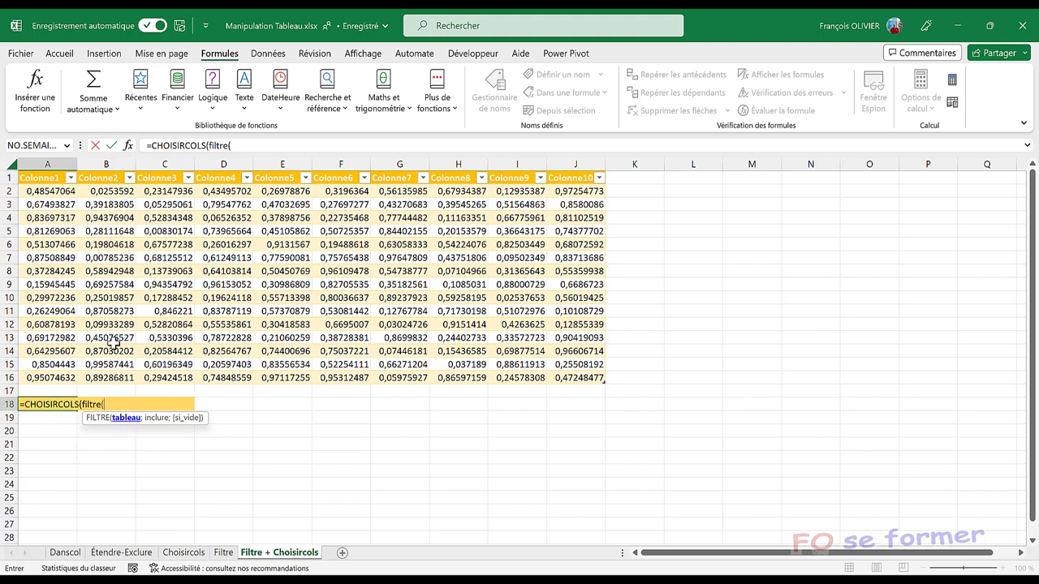
drag(55, 178, 562, 379)
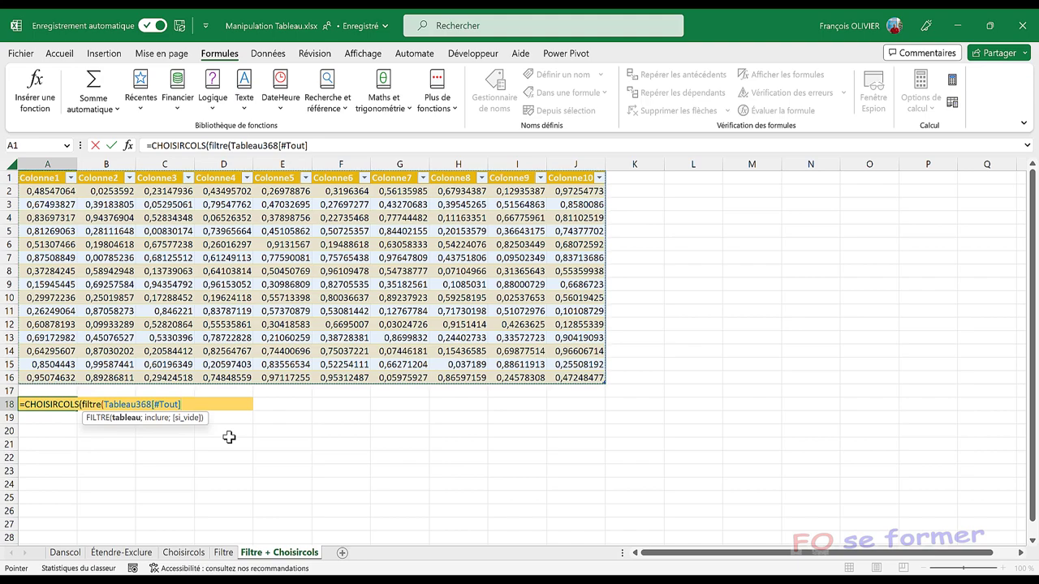
text(;()
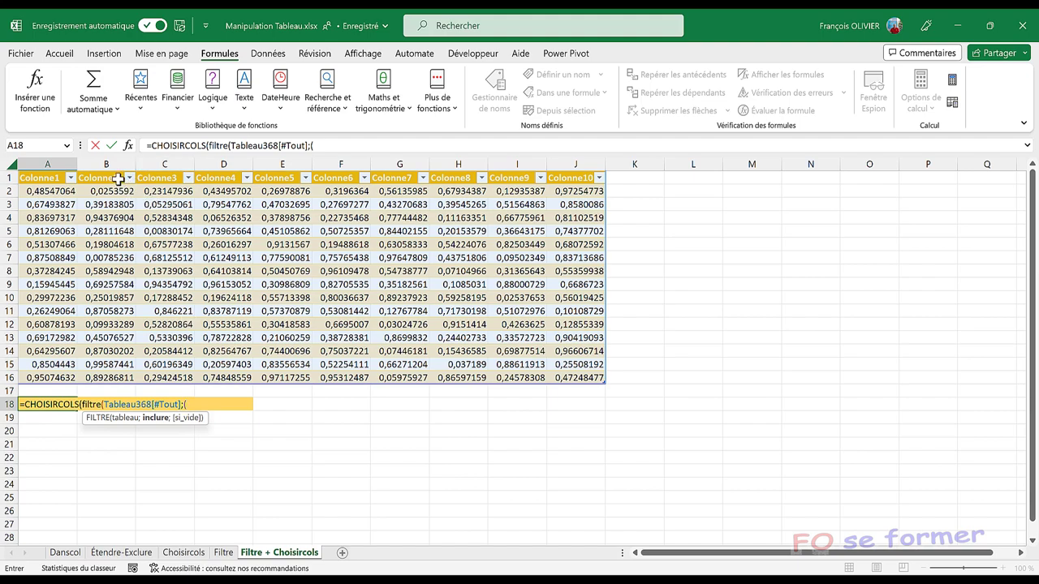
click(117, 178)
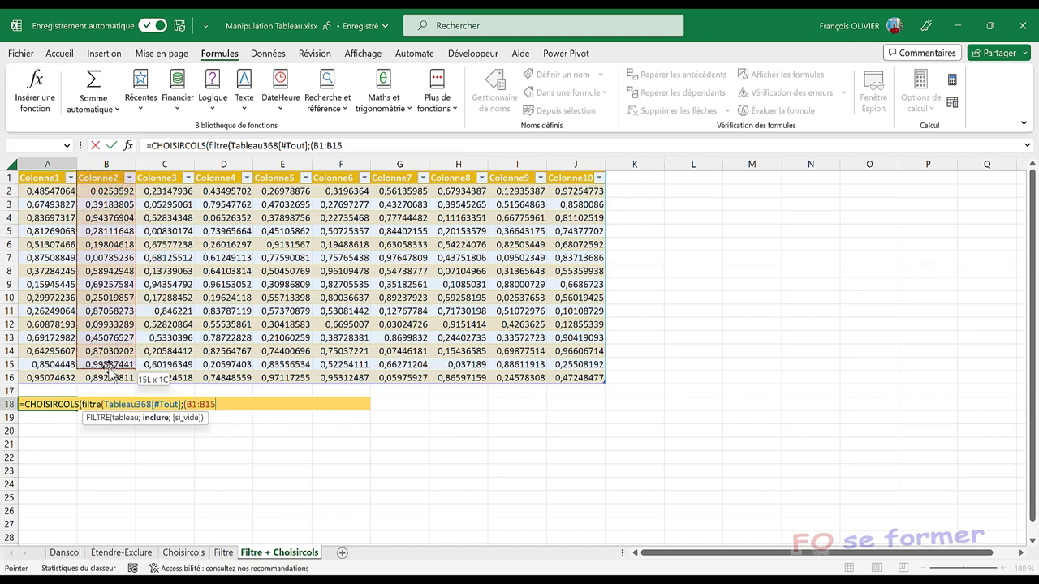
drag(118, 192, 105, 366)
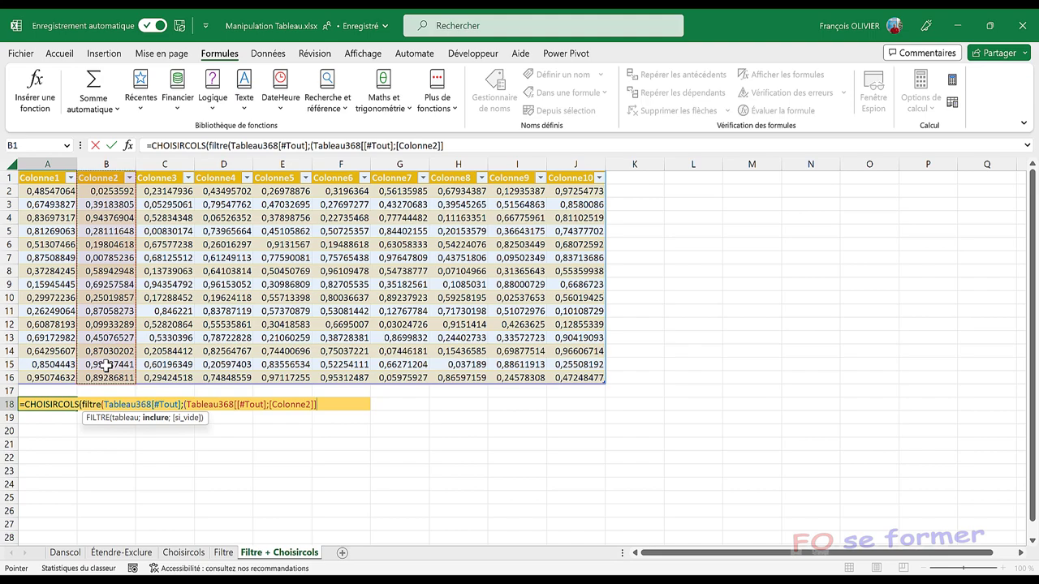
text(>0,5)
text())
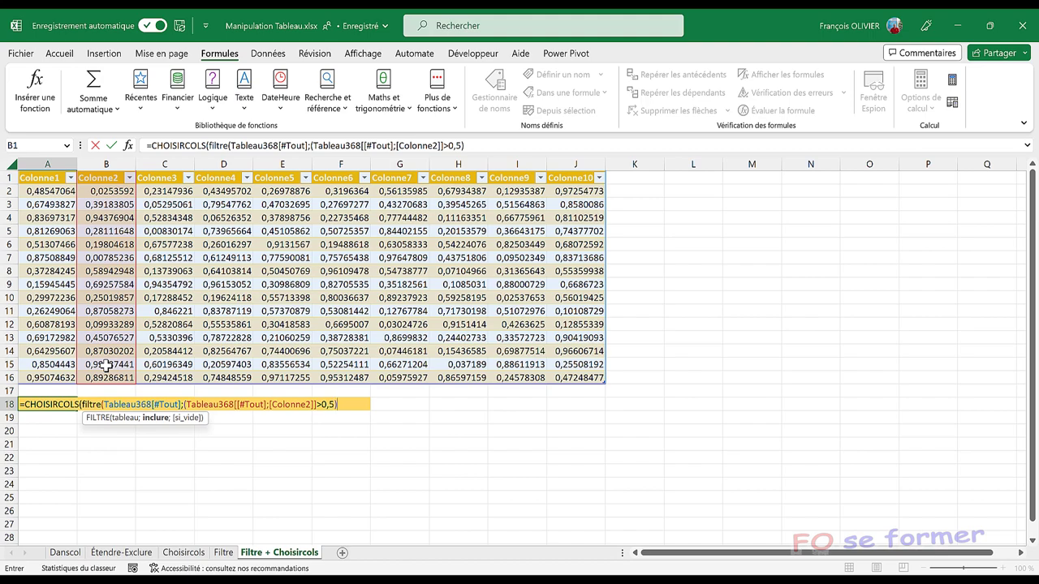
text(*)
- Add the Colonne4 > 0,5 condition, "vide" fallback and columns 2, 4, 6, then commit the formula
drag(223, 182, 220, 379)
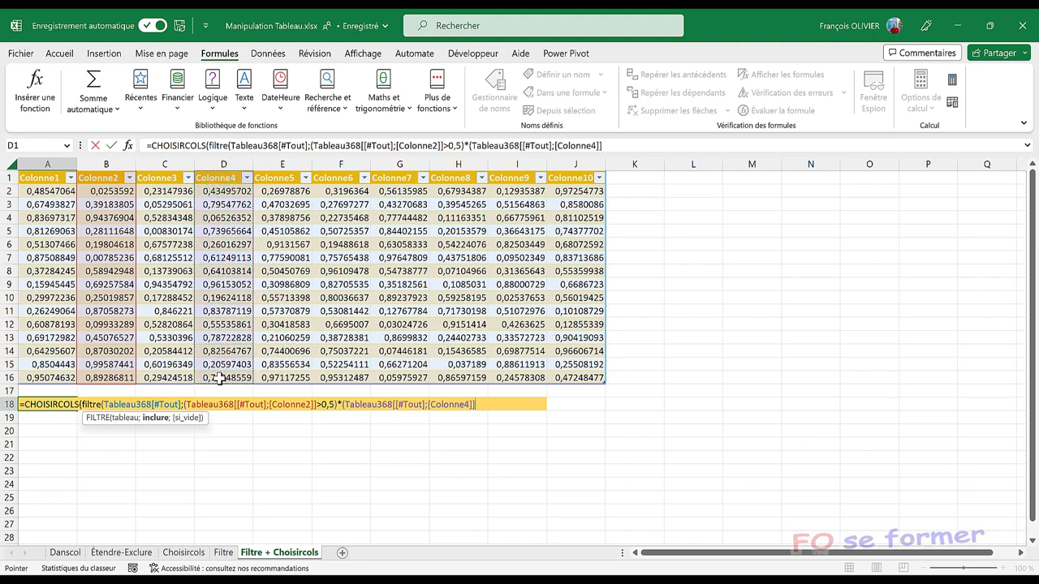
text(>0,5)
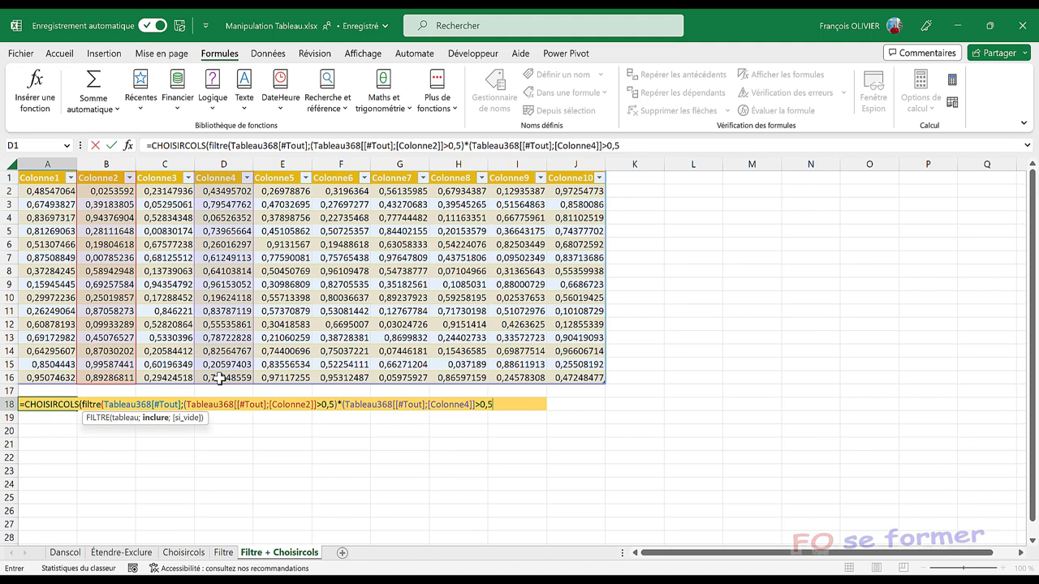
text())
text(;"vi)
text(de")
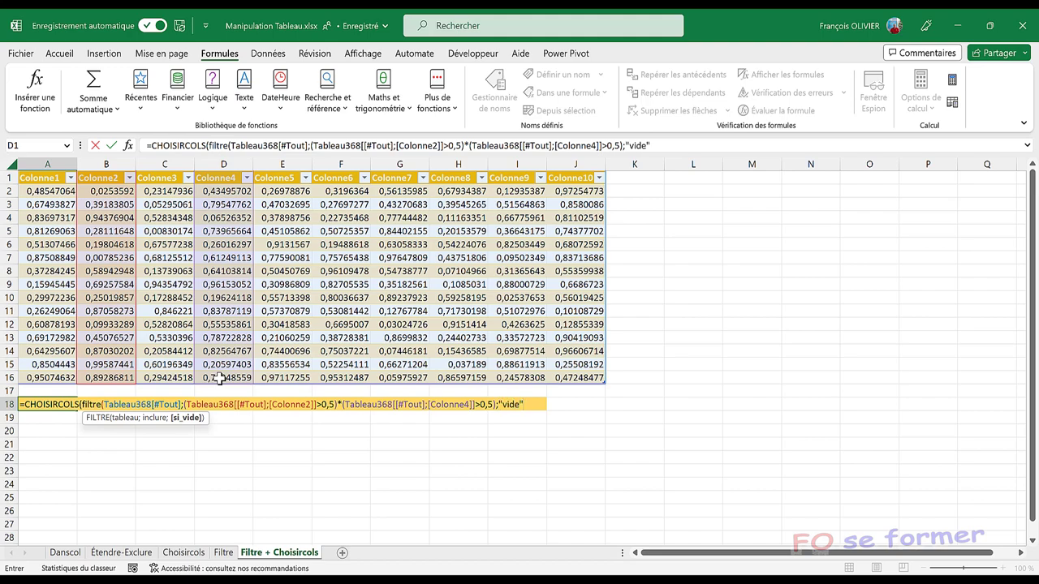
text())
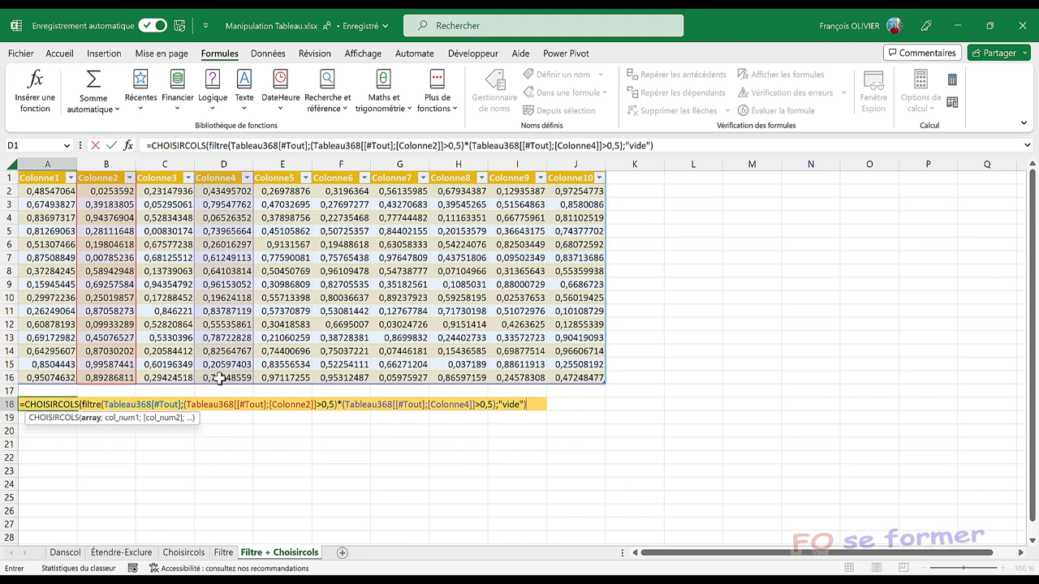
text(;2)
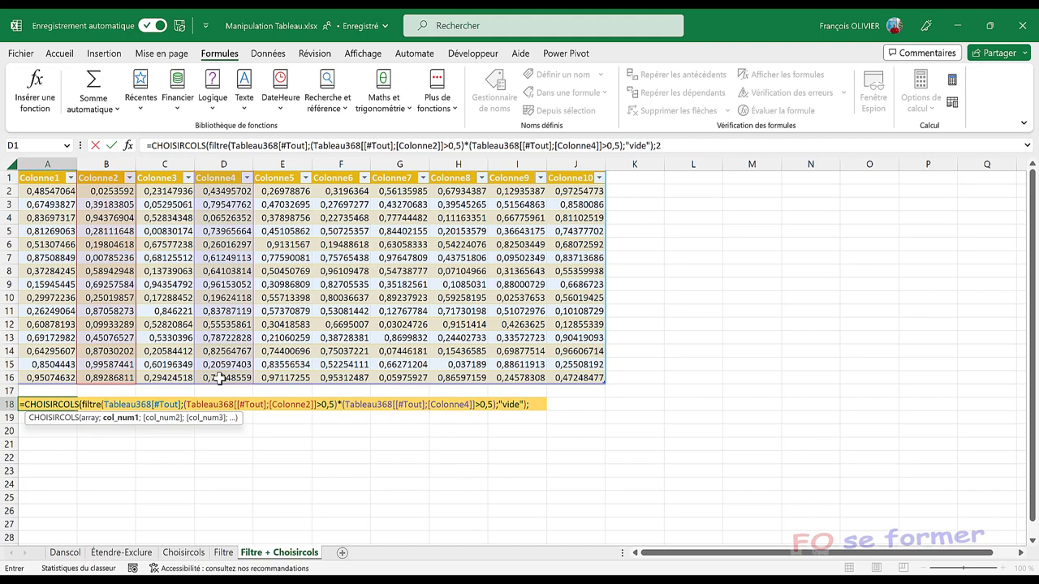
text(;)
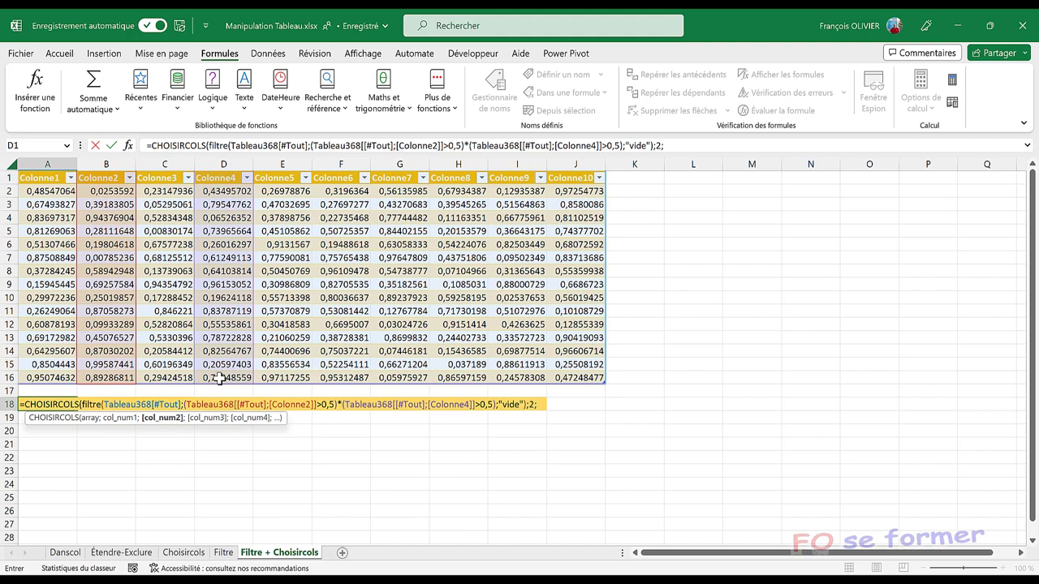
text(4;)
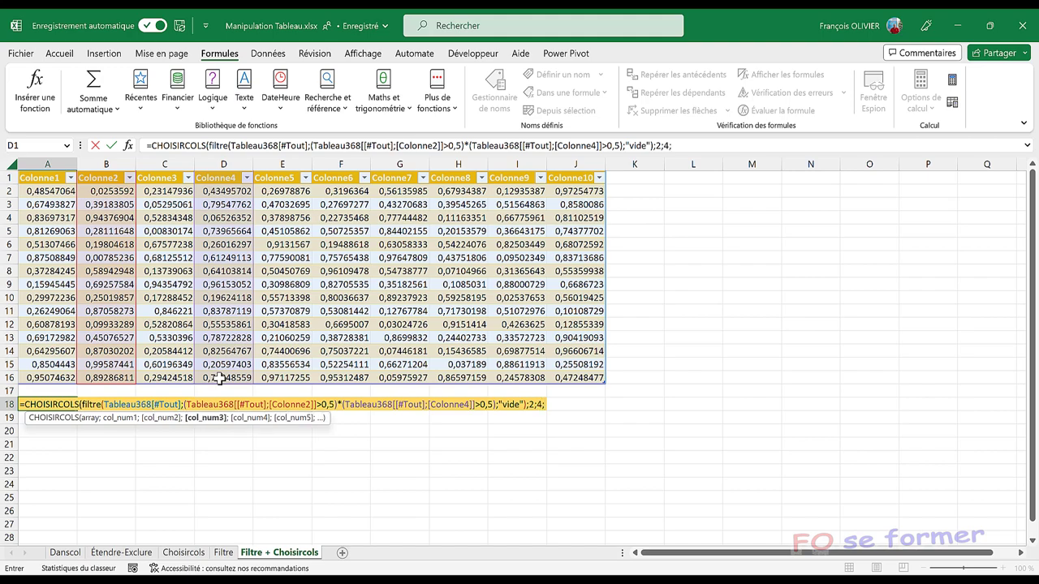
text(6)
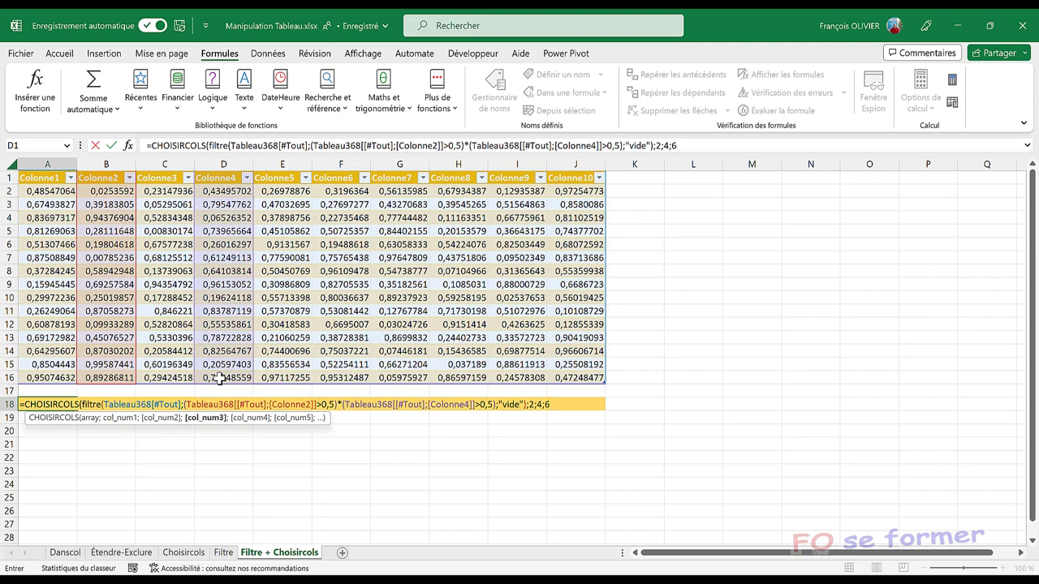
text())
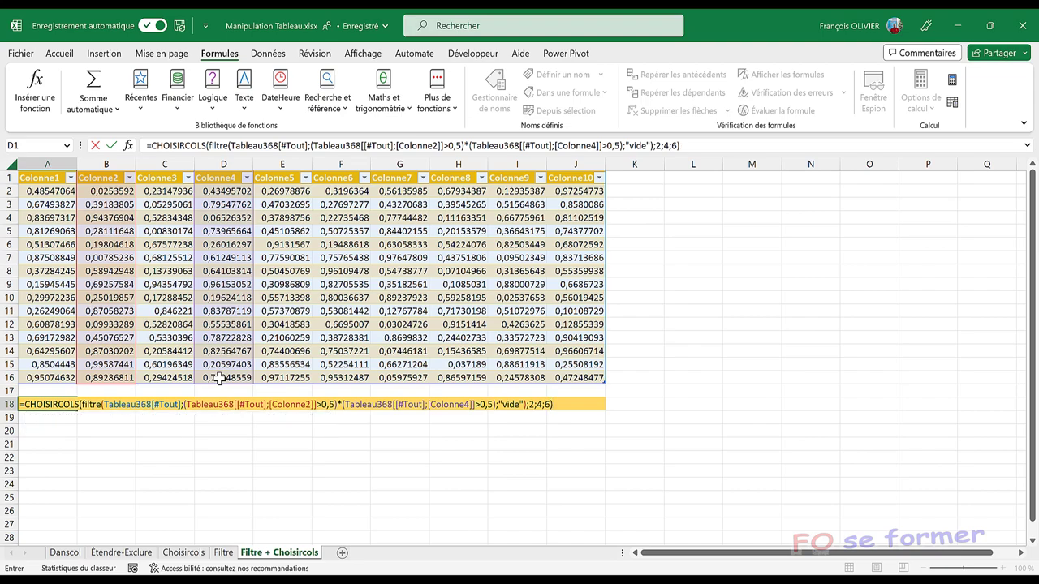
key(Return)
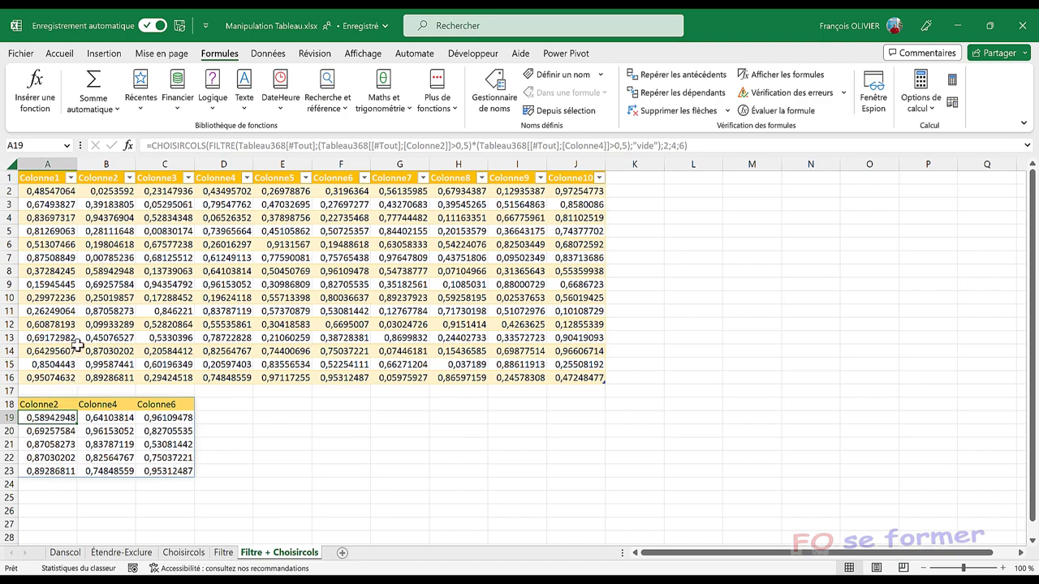
click(105, 271)
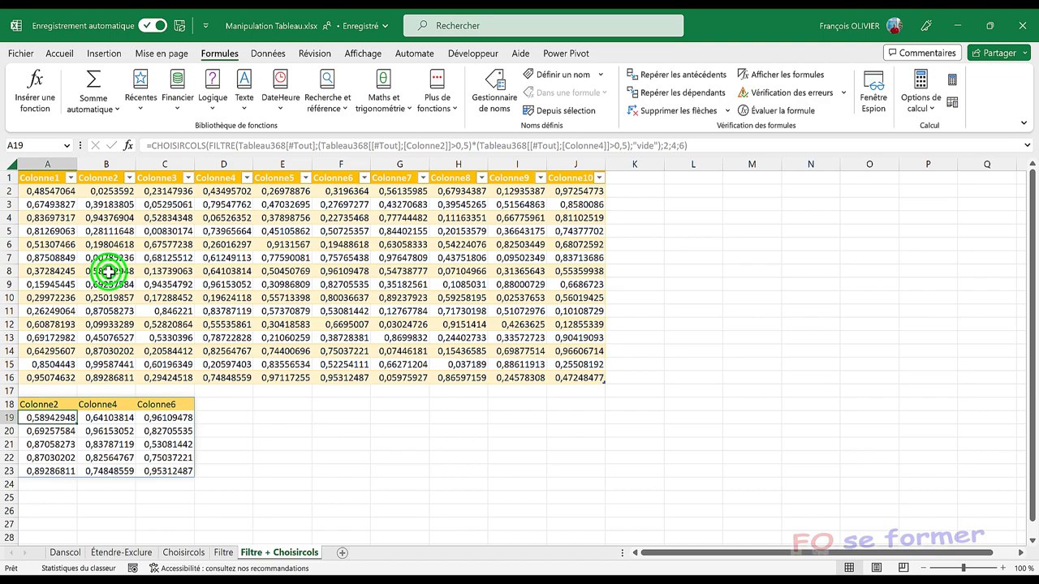
click(220, 272)
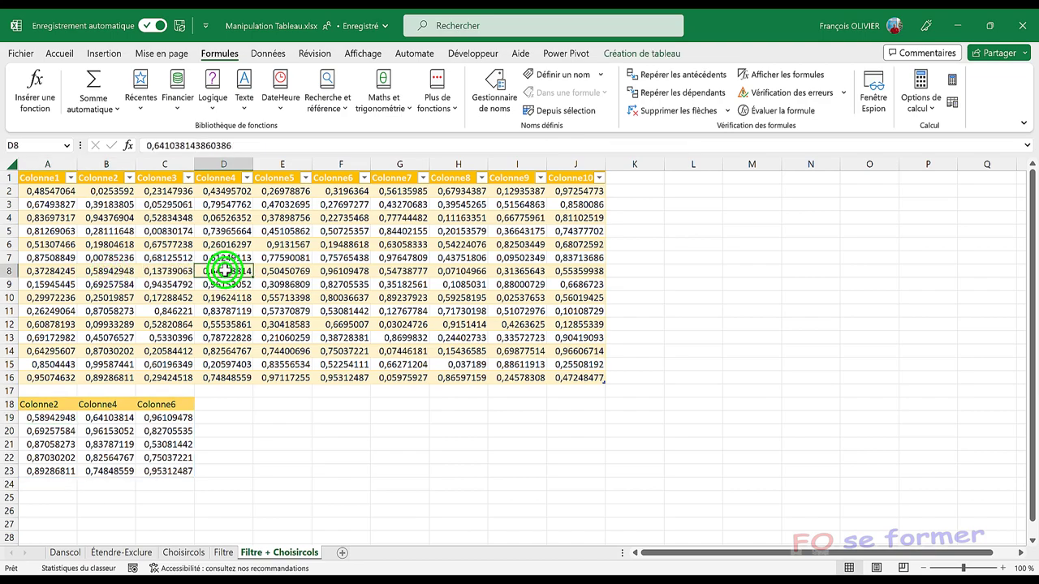
click(349, 272)
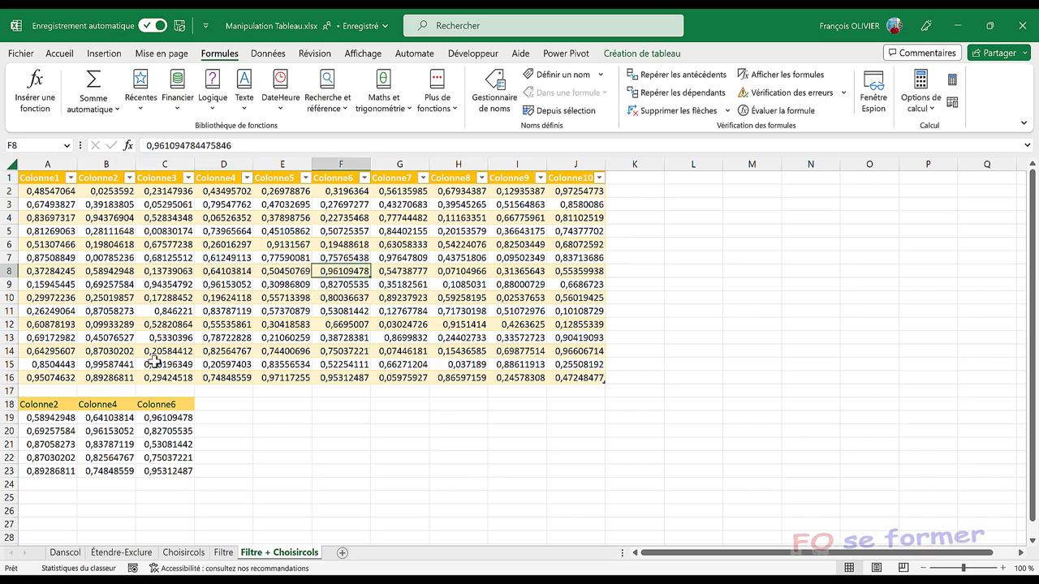
click(49, 404)
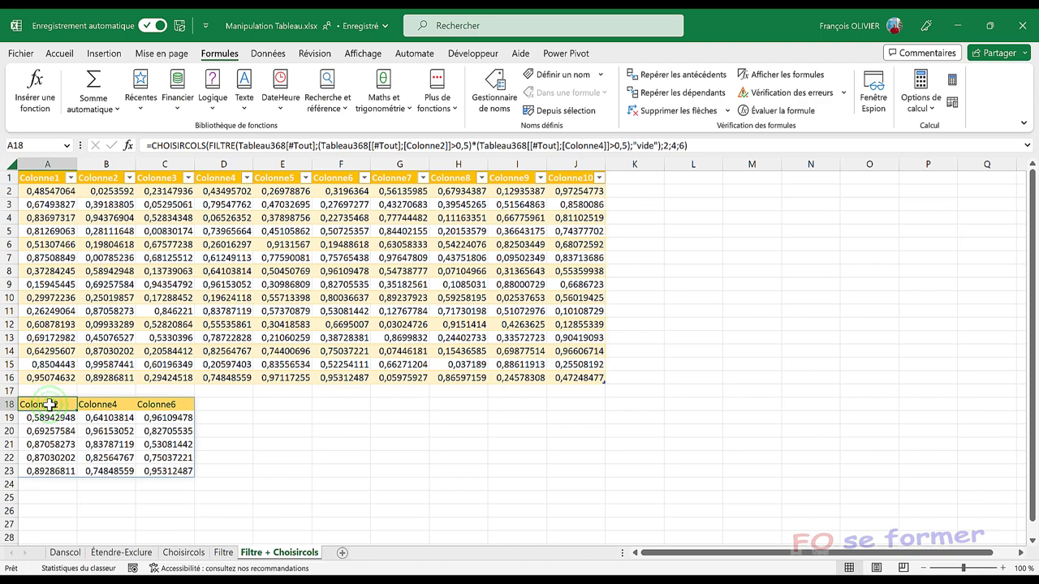
- Change A18's last CHOISIRCOLS column number from 6 to 8, then show formulas instead of values on the sheet
double_click(48, 403)
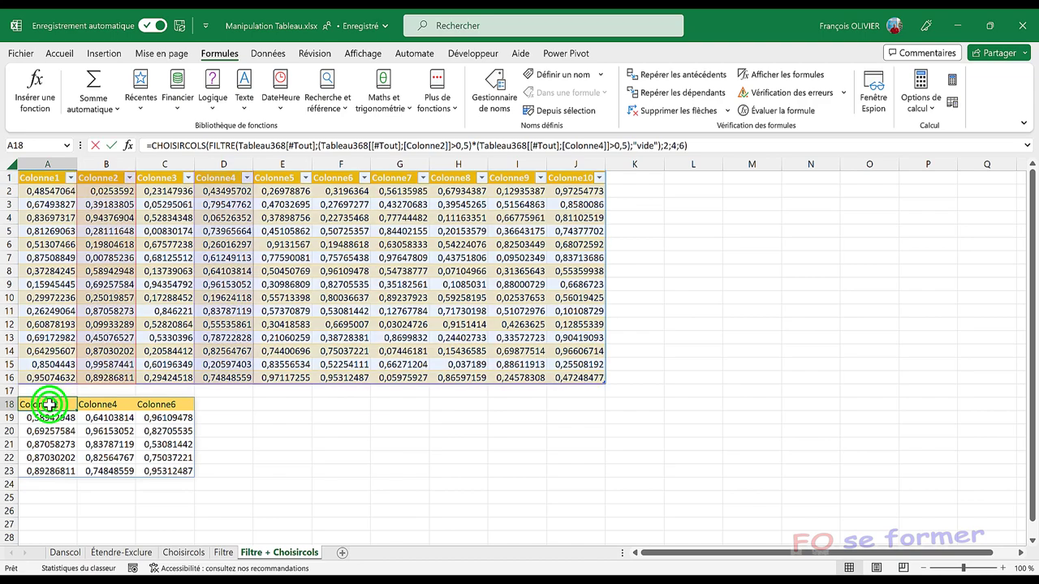
click(553, 404)
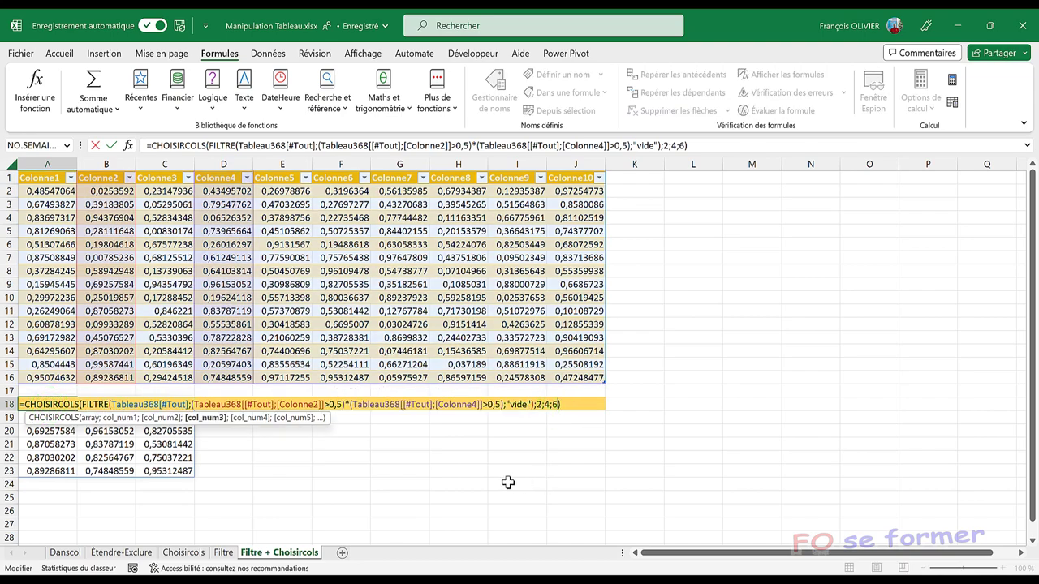
text(8)
key(Return)
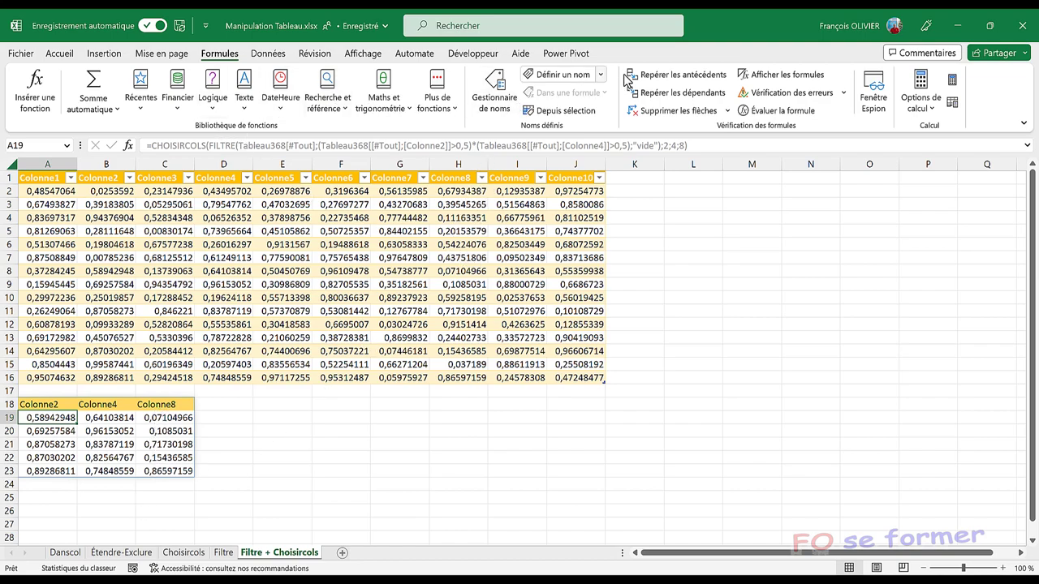
click(782, 74)
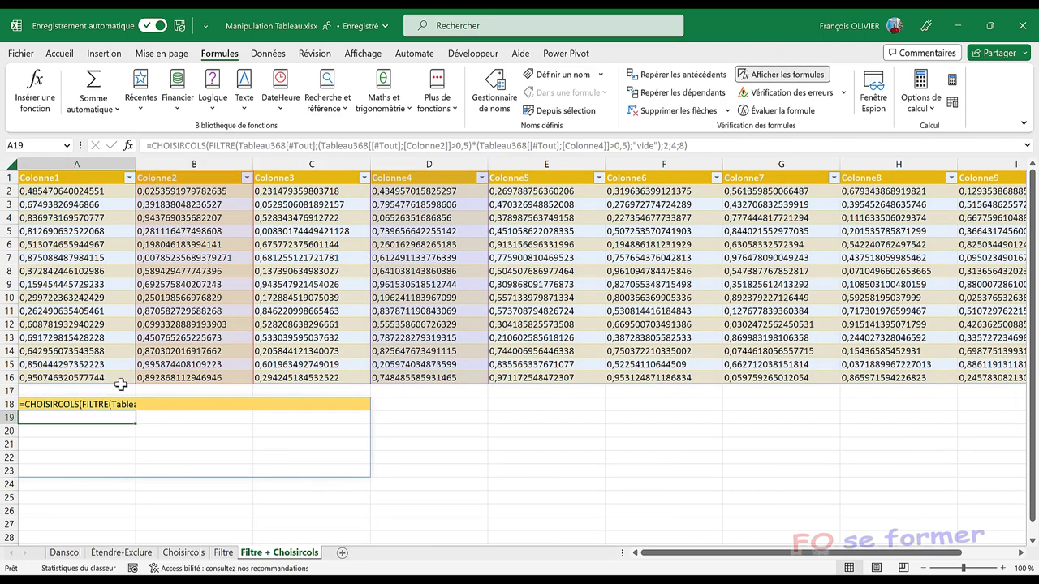
- Open the Arguments de la fonction dialog for CHOISIRCOLS in A18, listing the FILTRE array and columns 2, 4, 8
double_click(116, 404)
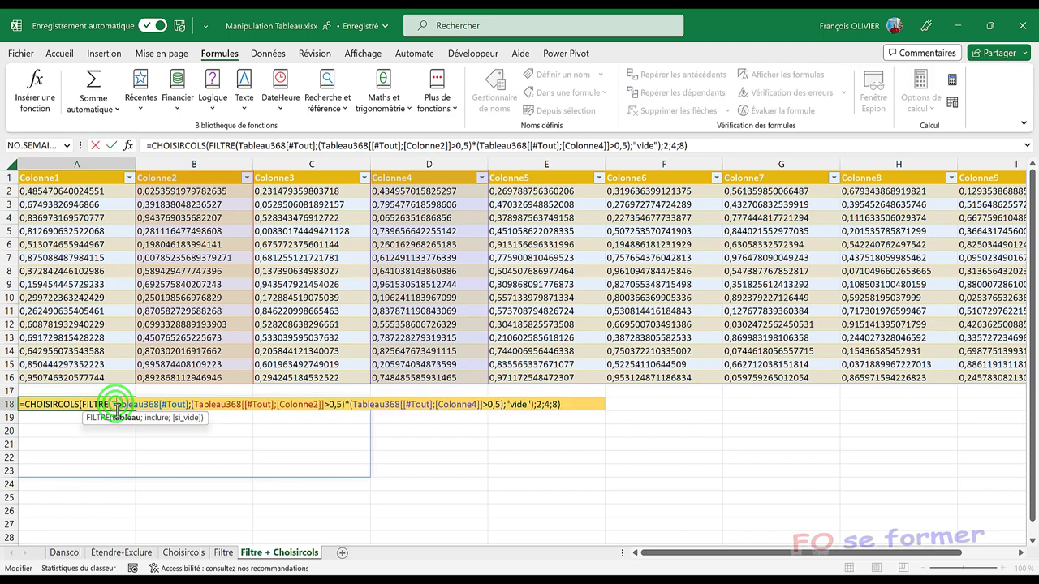
click(81, 404)
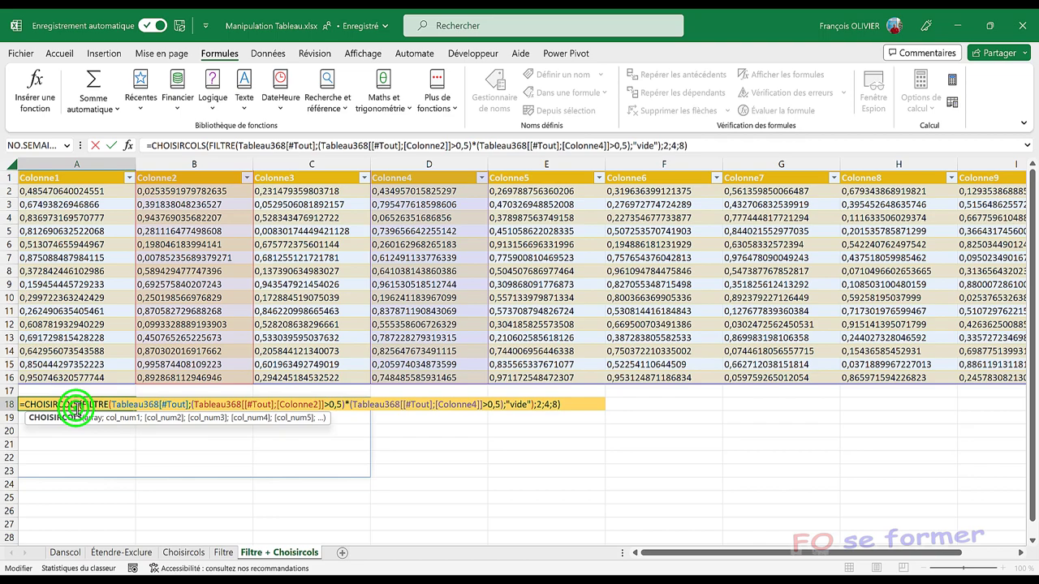
click(128, 145)
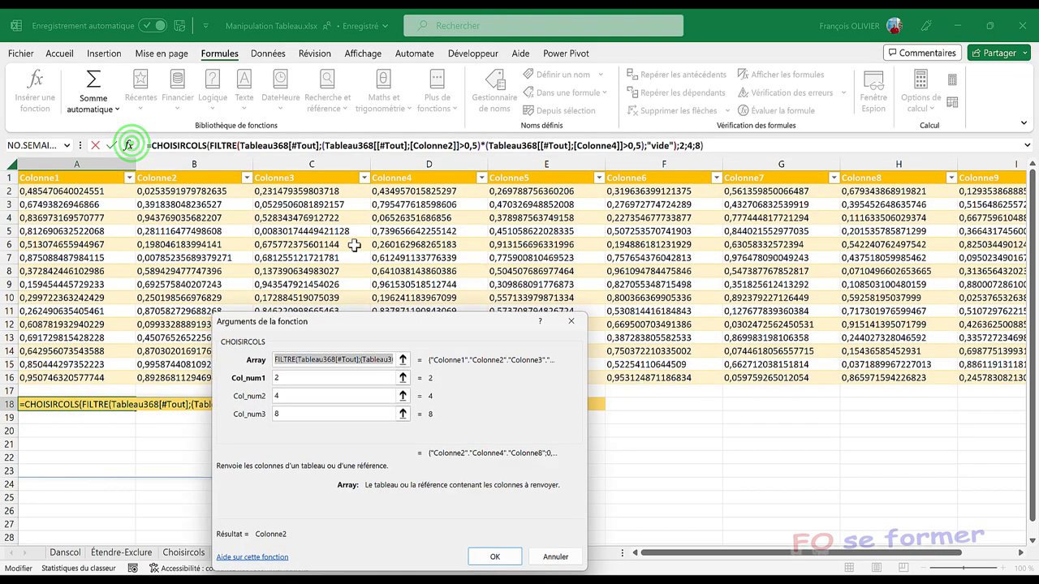
click(401, 315)
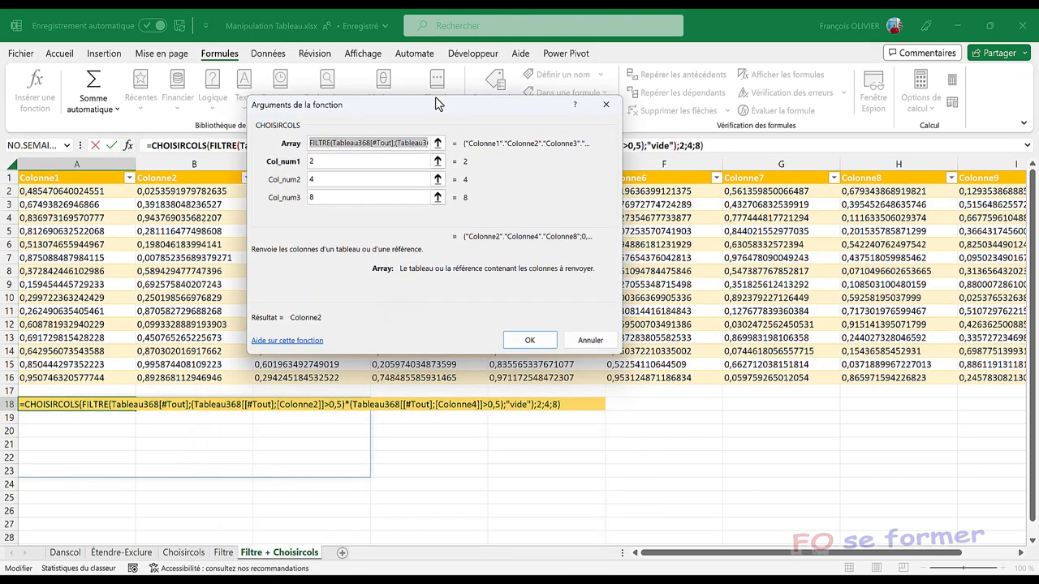
click(397, 144)
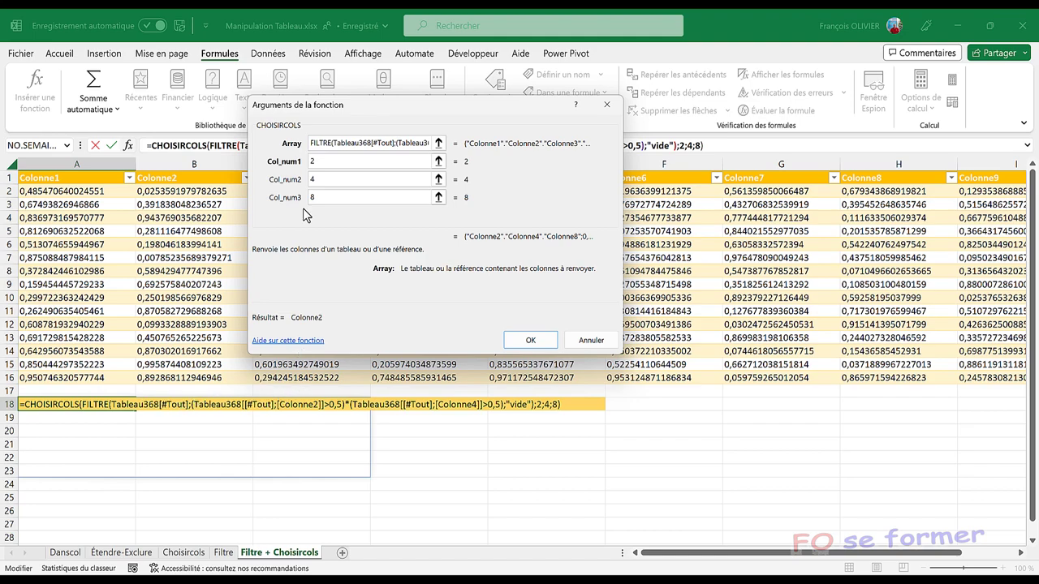
click(438, 142)
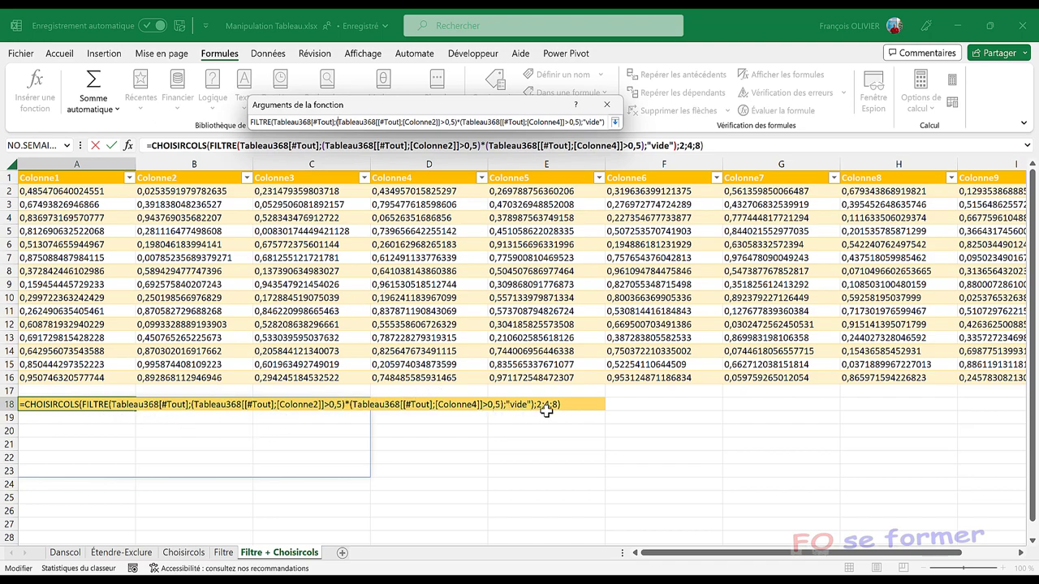
click(616, 121)
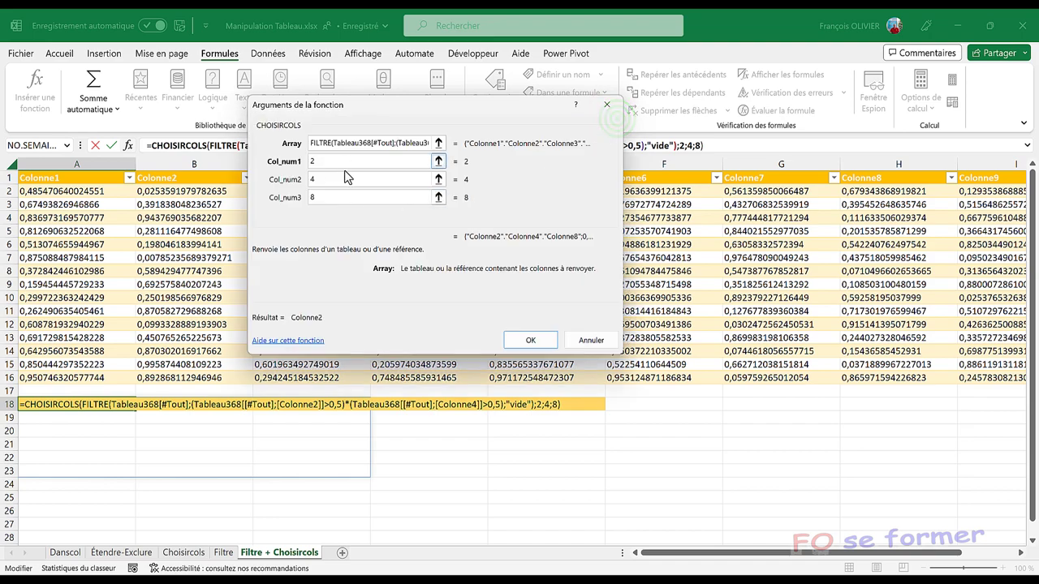